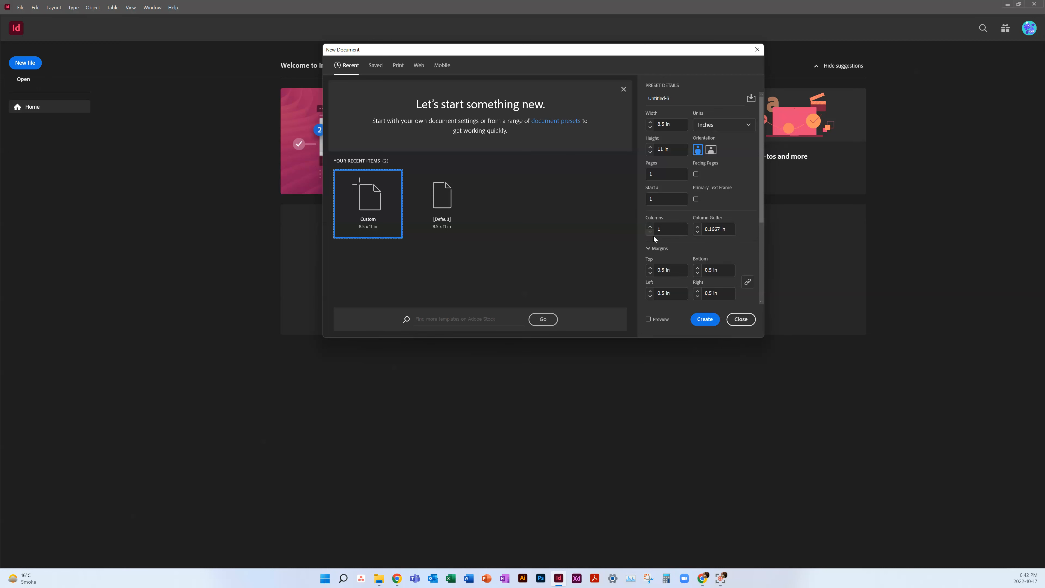
Step: Create a one-page 8.5 × 11 in document with 0.5 in margins and a 0.125 in bleed
scroll(759, 231, down, 3)
click(651, 275)
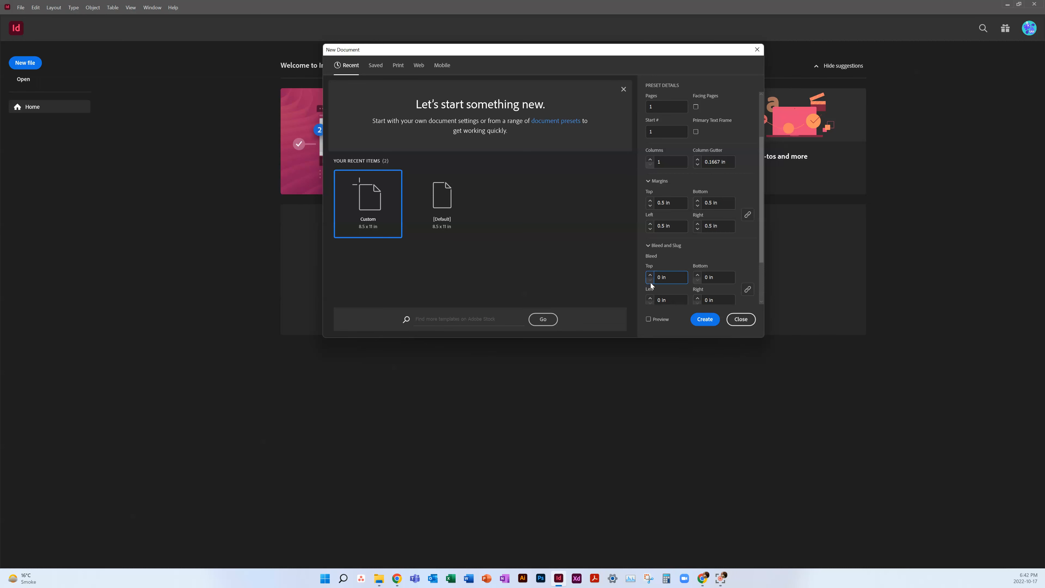
click(651, 275)
click(714, 319)
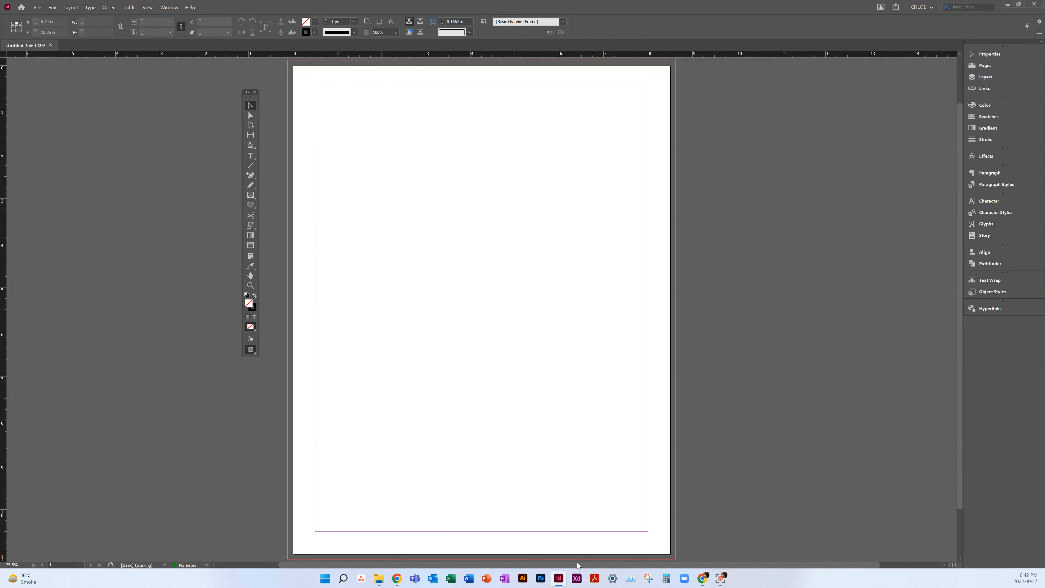
Step: Switch to Chrome and browse the free stock photos on Pexels for an autumn image
mouse_move(702, 579)
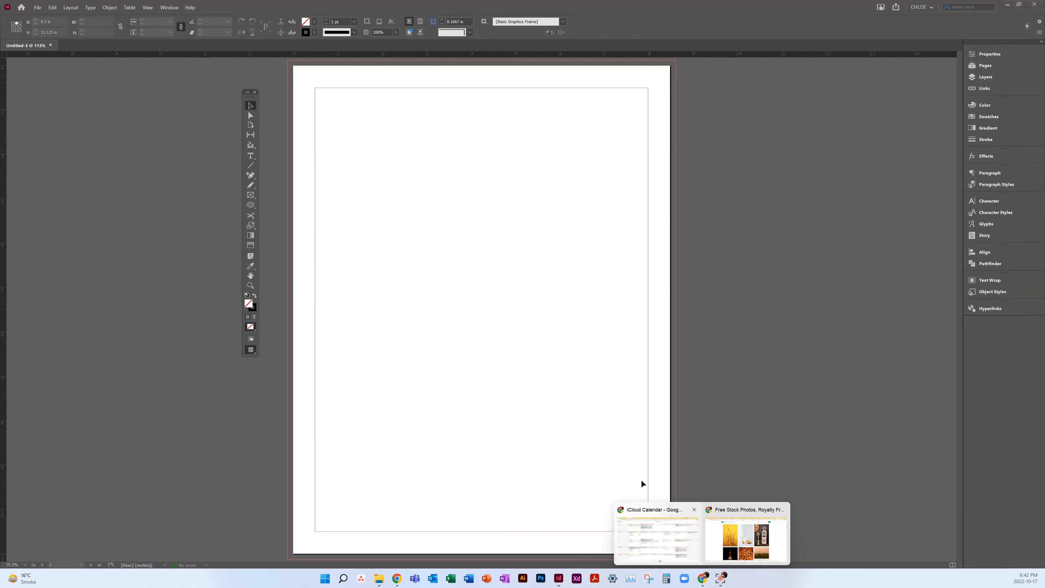
click(729, 544)
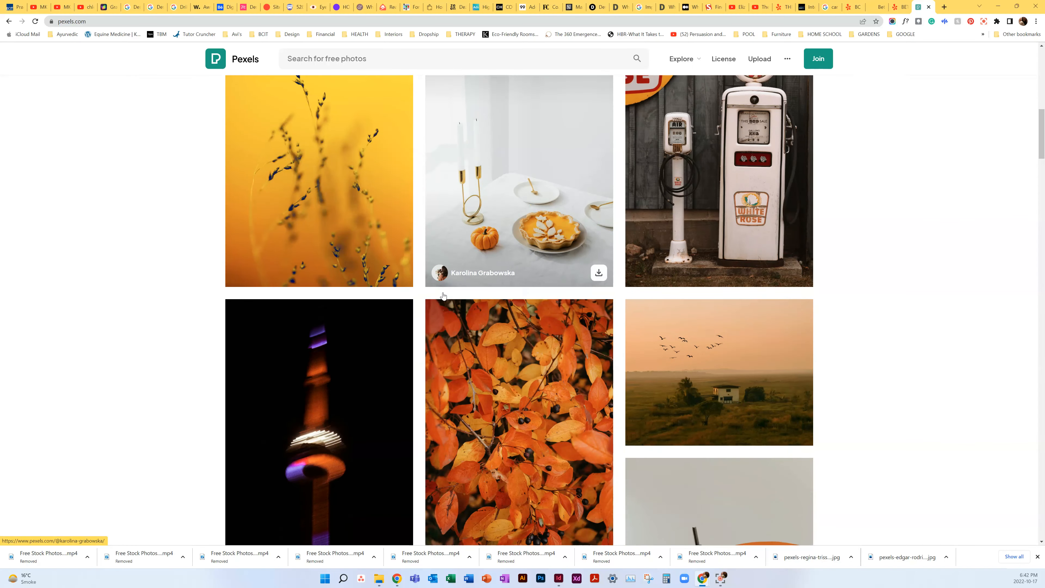
scroll(452, 319, up, 3)
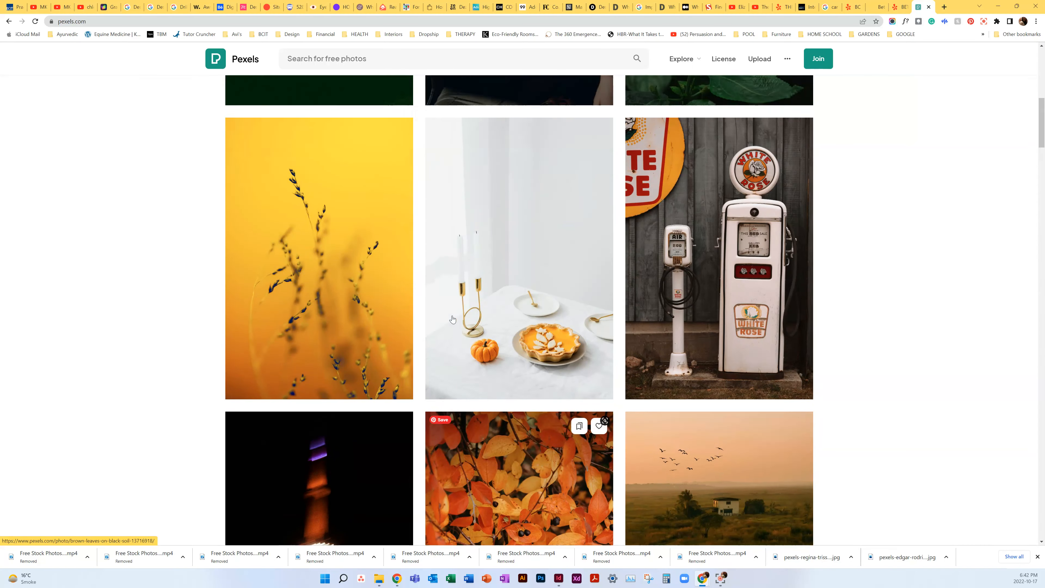
scroll(452, 319, up, 10)
scroll(452, 320, down, 4)
scroll(452, 320, down, 15)
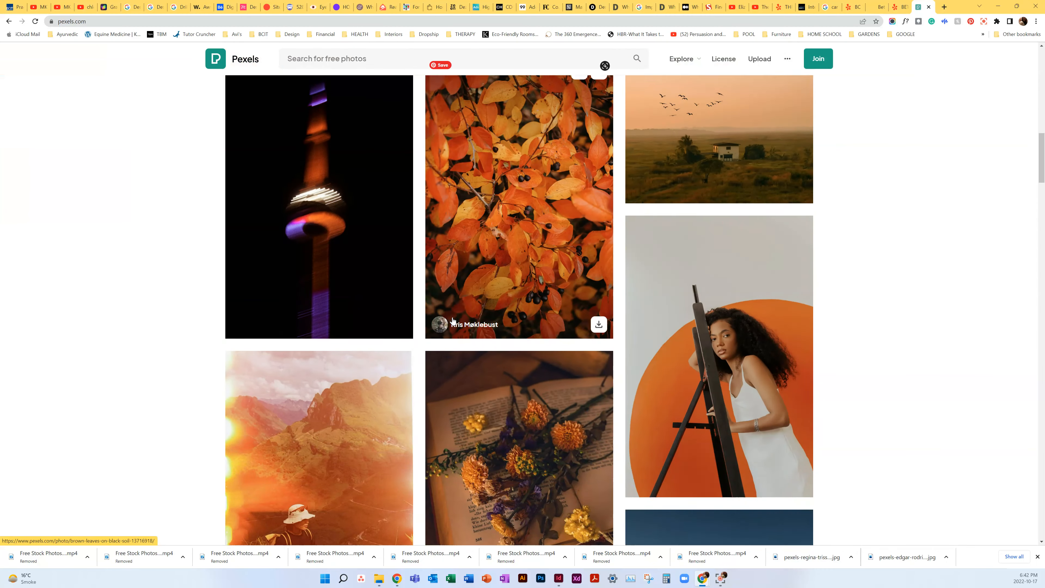
scroll(452, 319, down, 4)
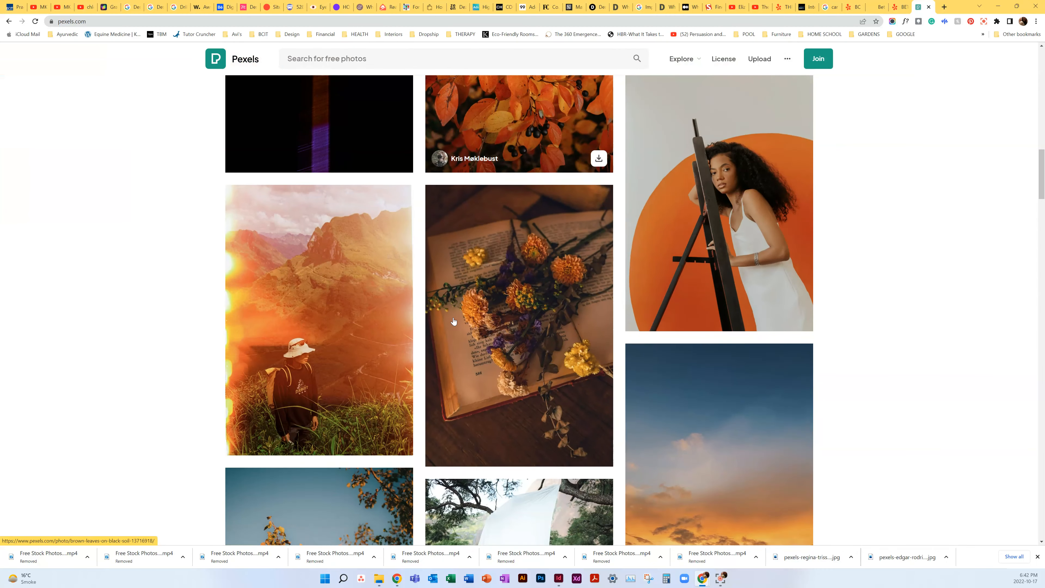
Step: Switch back to InDesign and draw a rectangle frame about 8.75 × 11.25 in, covering the whole page out to the bleed
click(561, 579)
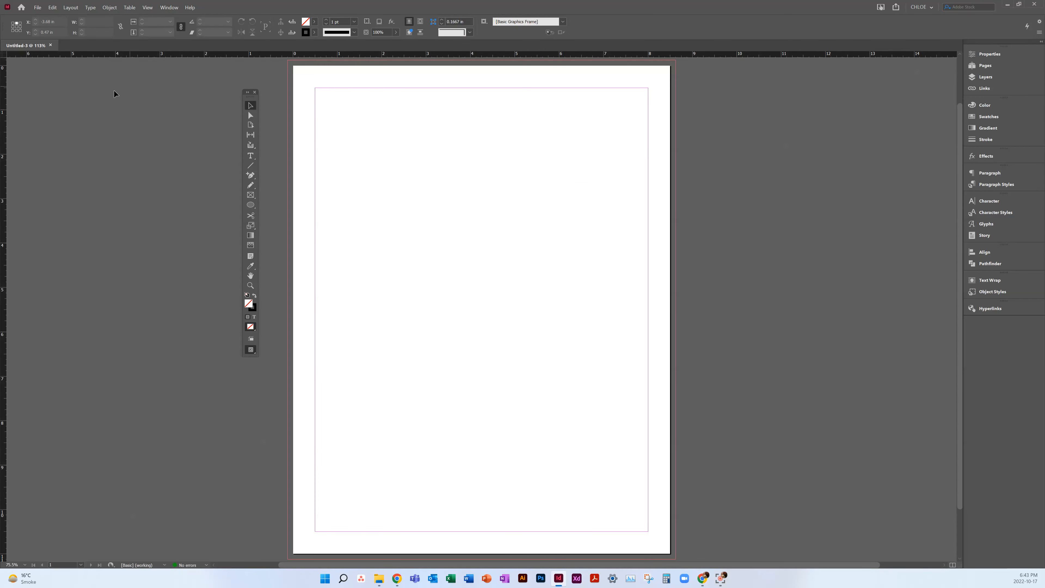
click(251, 195)
drag(287, 60, 676, 560)
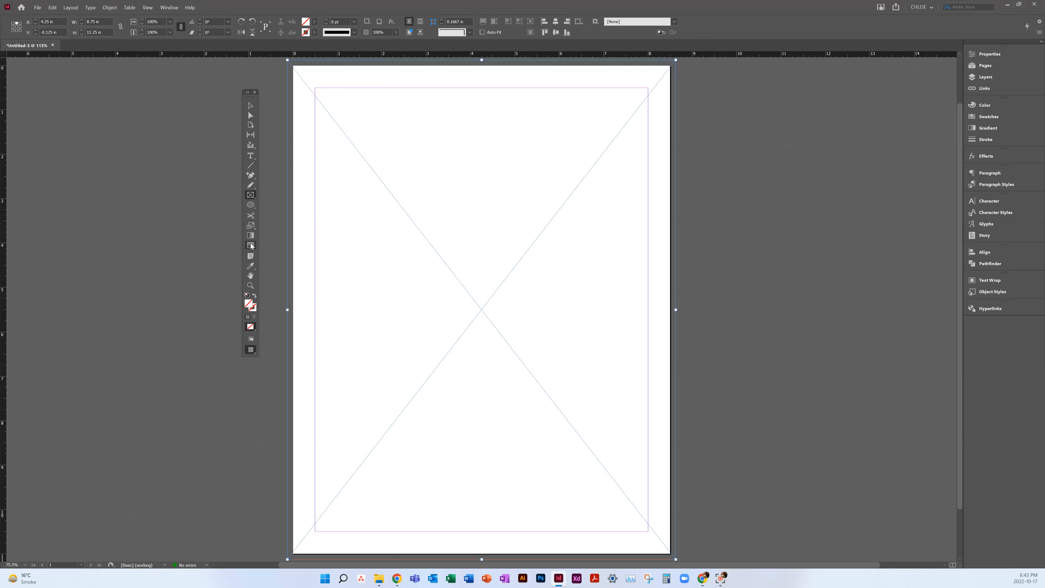
Step: Show the effects settings for the full-page frame without adding another rectangle
click(975, 160)
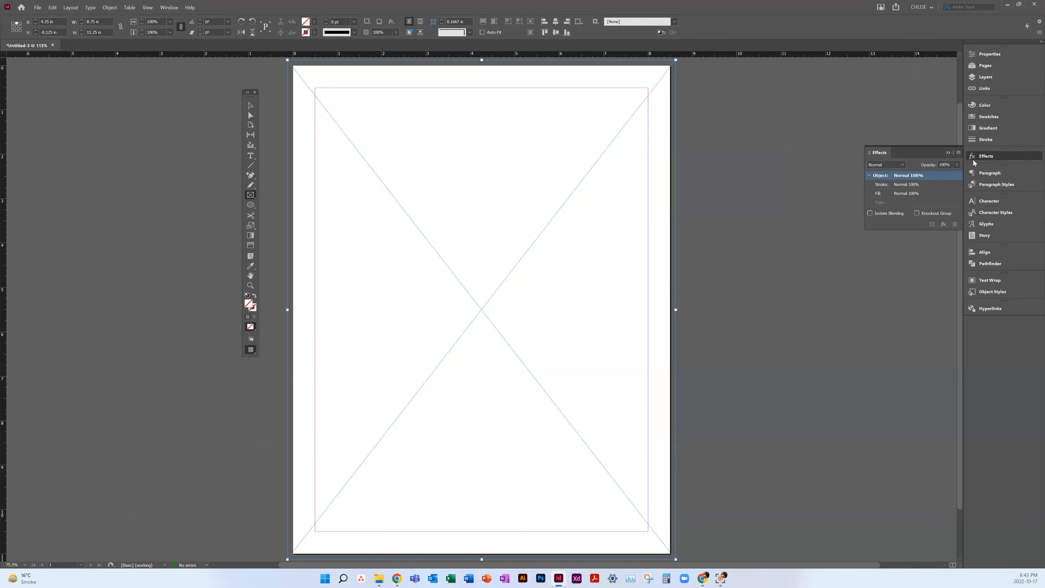
click(169, 7)
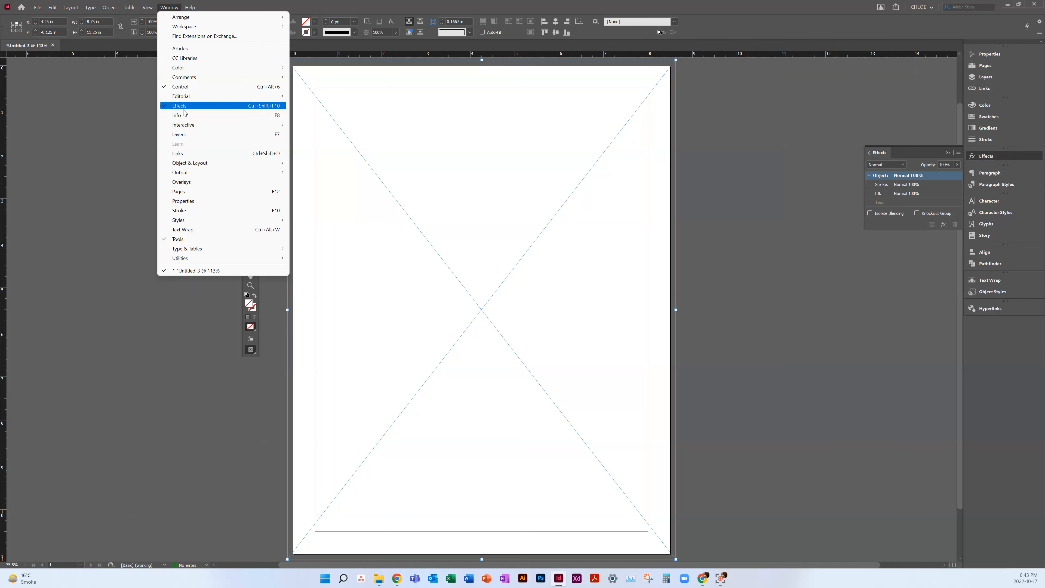
click(631, 147)
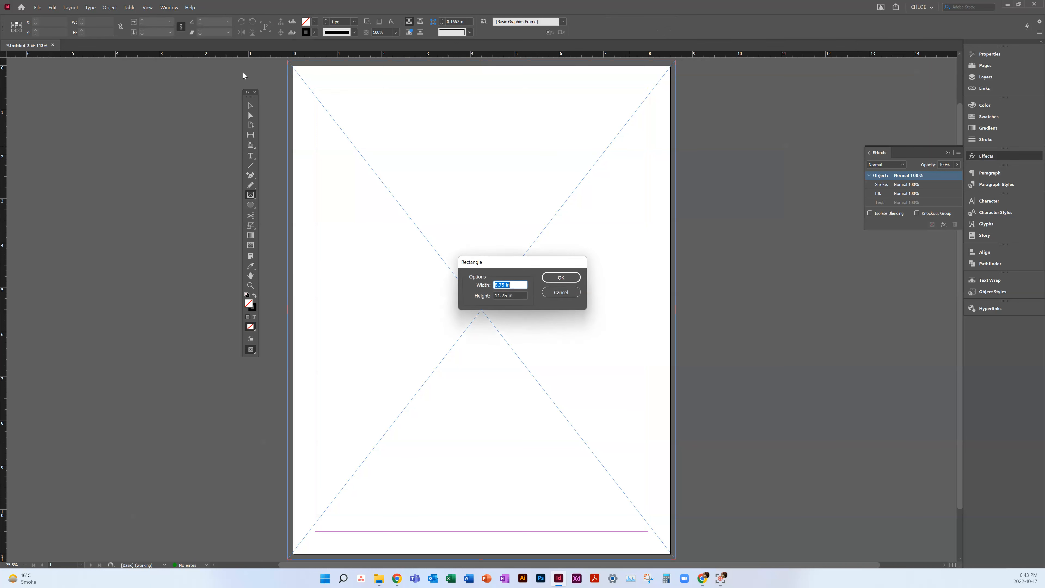
click(569, 291)
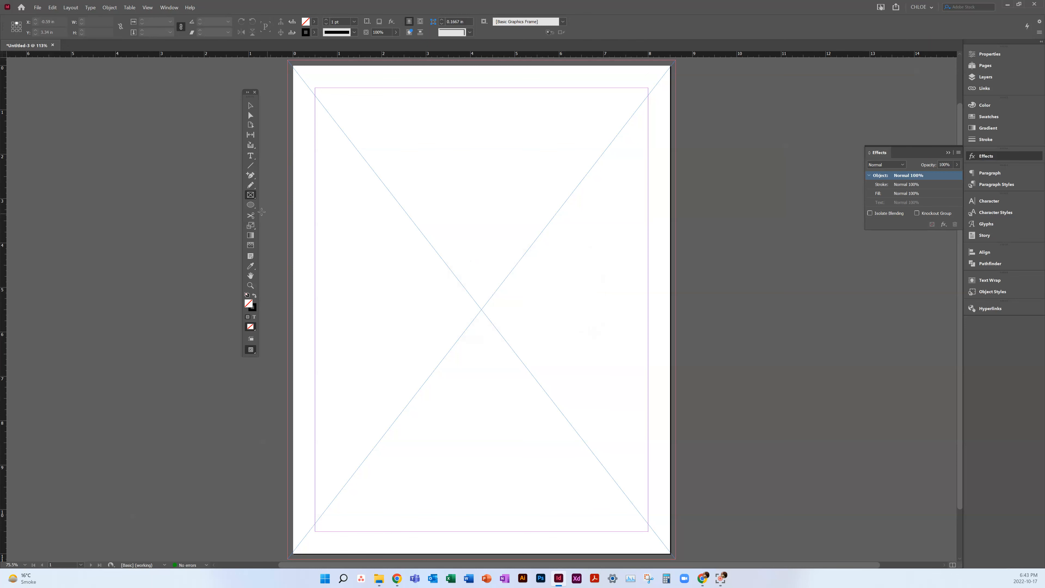
Step: Place the JPG of the orange-leaved tree from the Downloads folder into the full-page frame
click(37, 7)
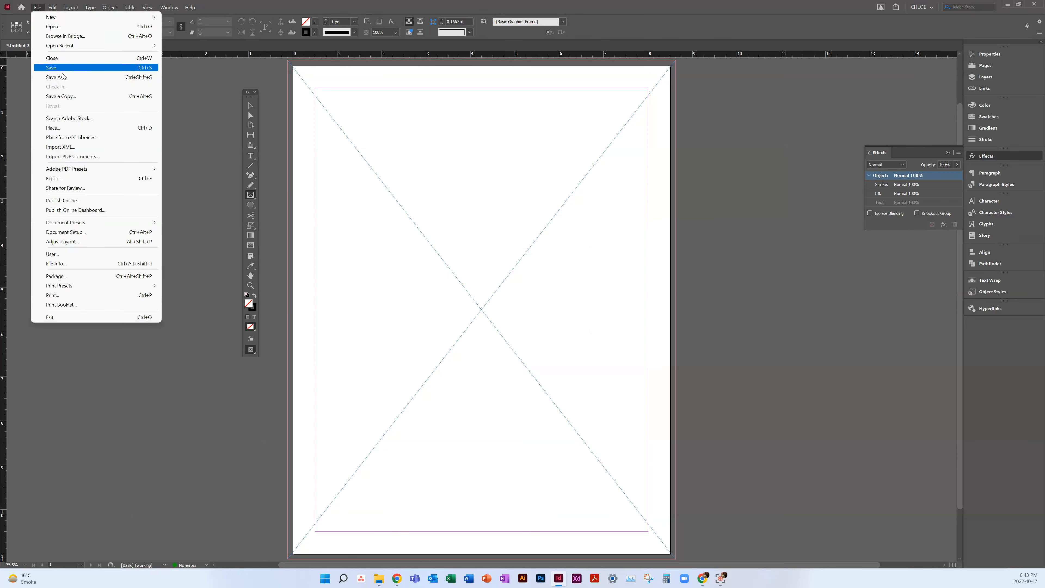
click(62, 128)
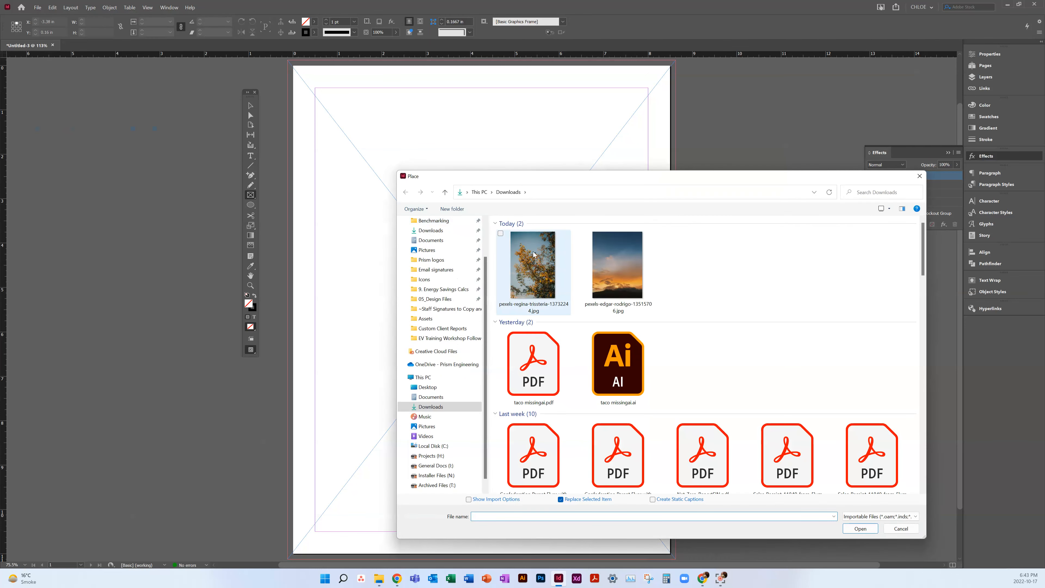
double_click(536, 255)
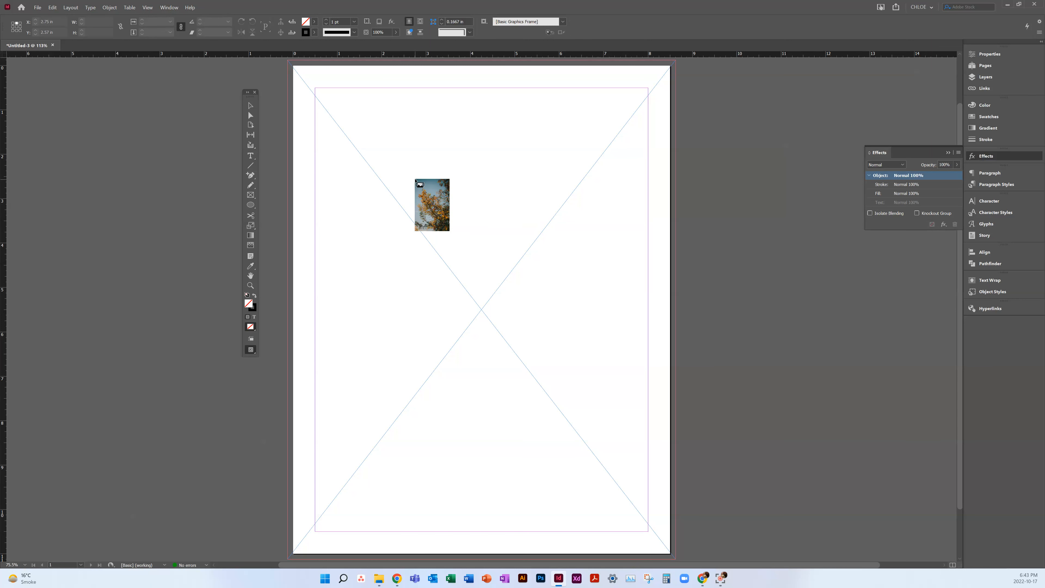
click(416, 180)
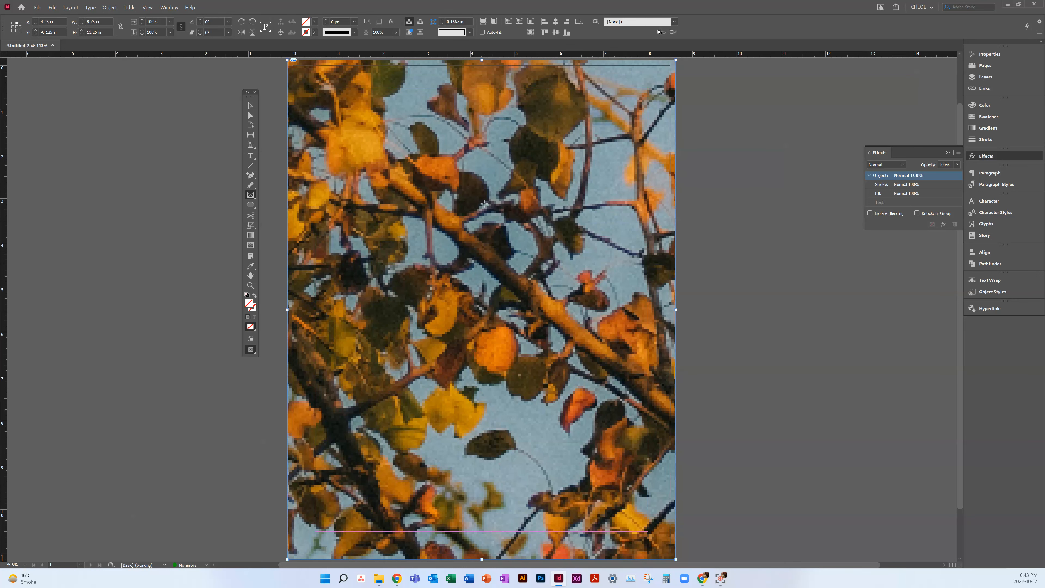
Step: Select the placed photo's content inside the frame to examine how far it extends beyond the page
key(ctrl+minus)
key(ctrl+minus)
key(ctrl+minus)
key(ctrl+minus)
key(ctrl+minus)
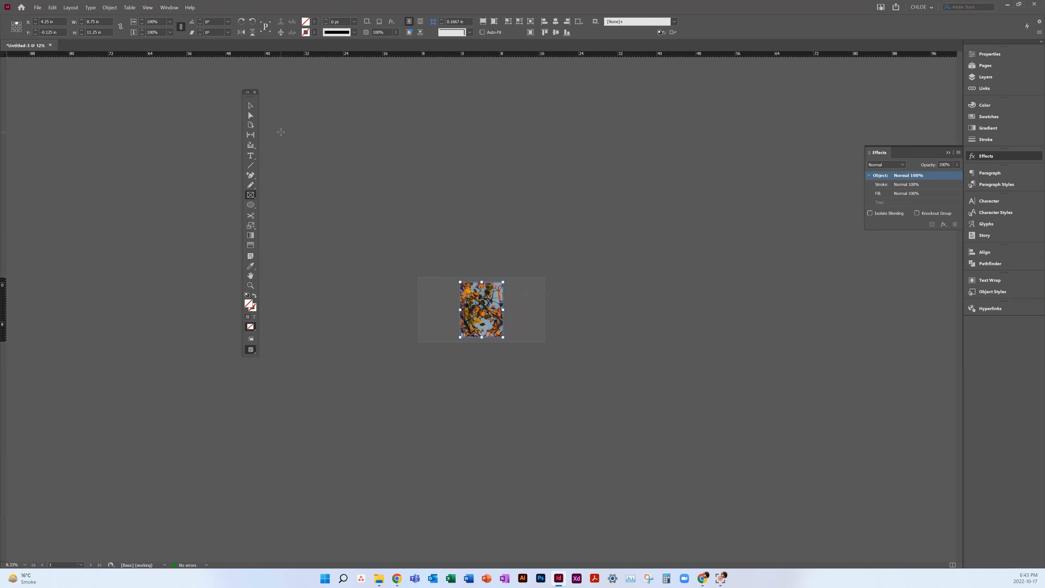
click(252, 116)
click(468, 321)
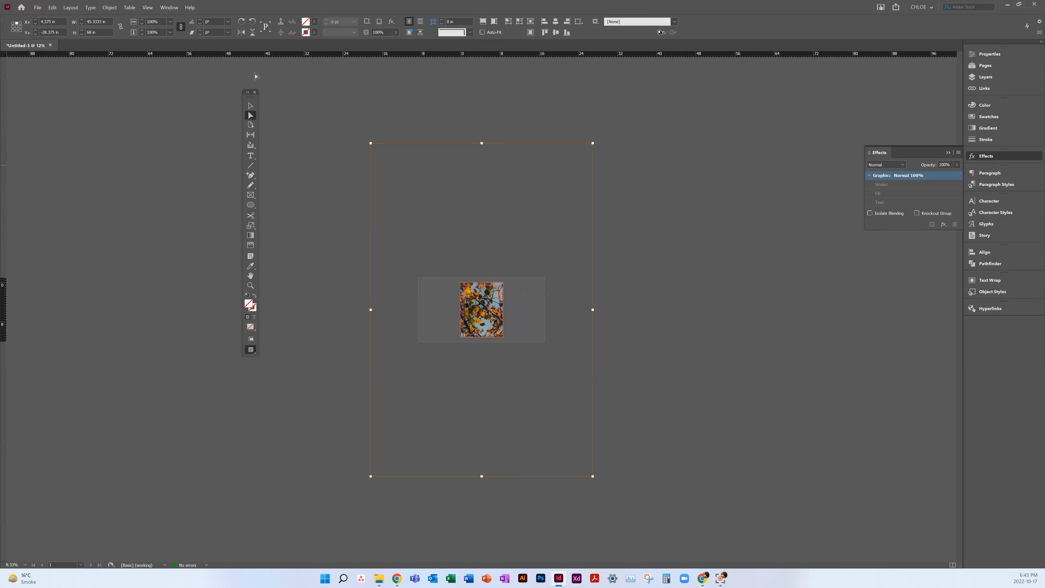
Step: Reselect the photo through its content grabber and shift it about 0.8 in right and 2.3 in down within the frame
click(251, 106)
click(480, 309)
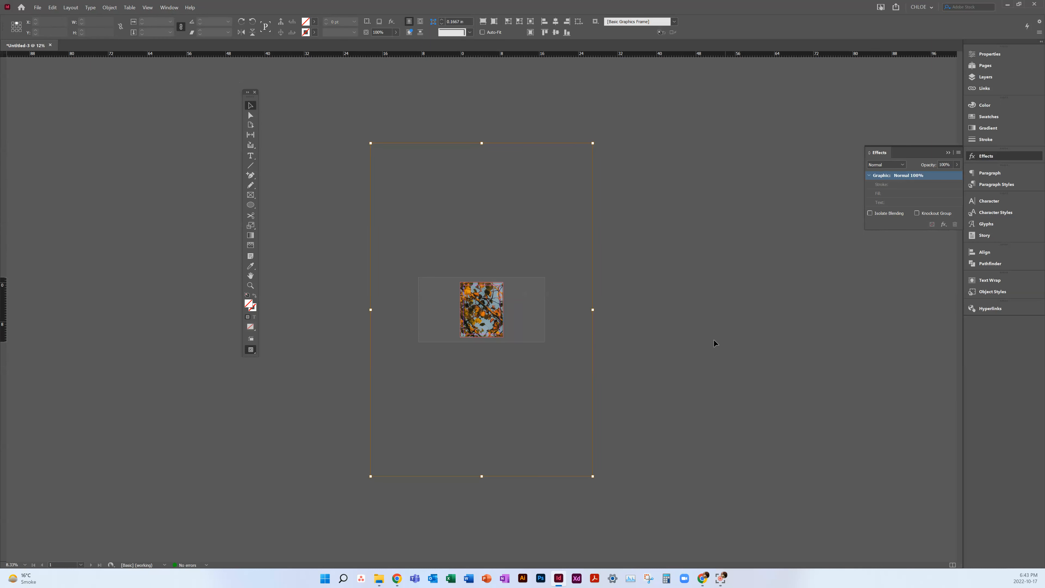
click(482, 309)
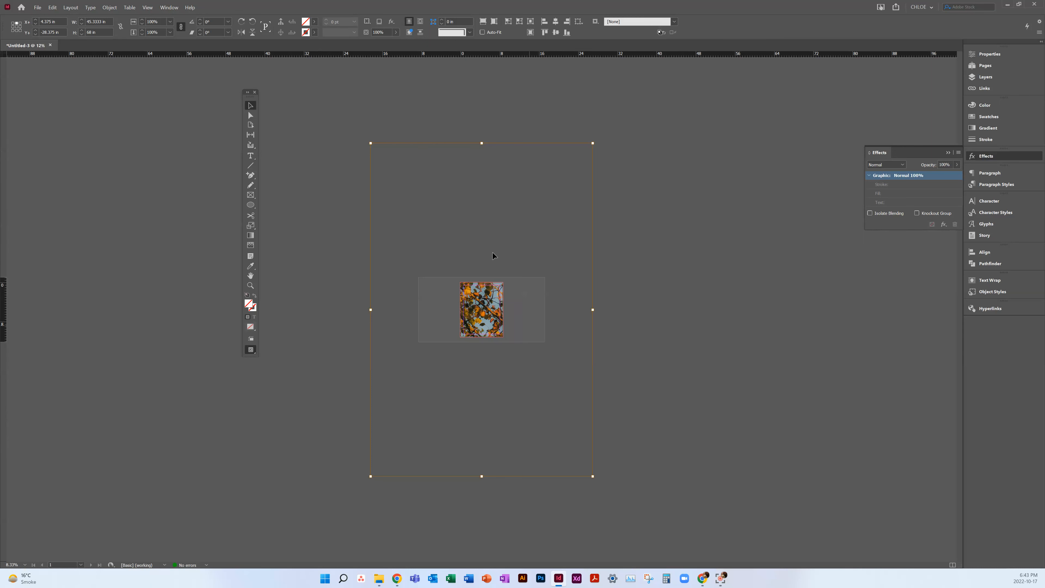
drag(486, 312, 488, 322)
Step: Examine the placed photo's link information, including its resolution and pixel dimensions
click(986, 54)
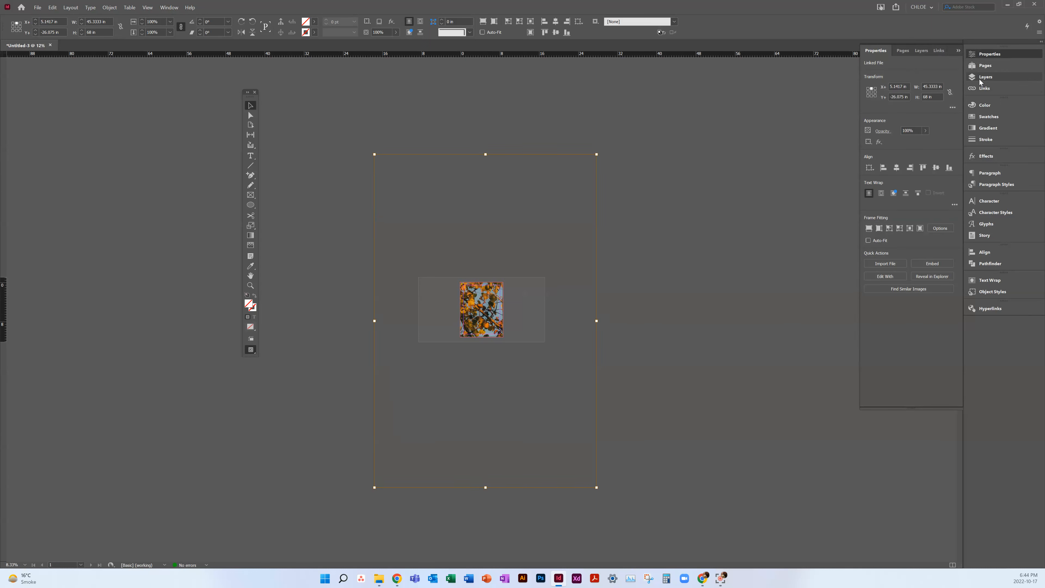
click(985, 88)
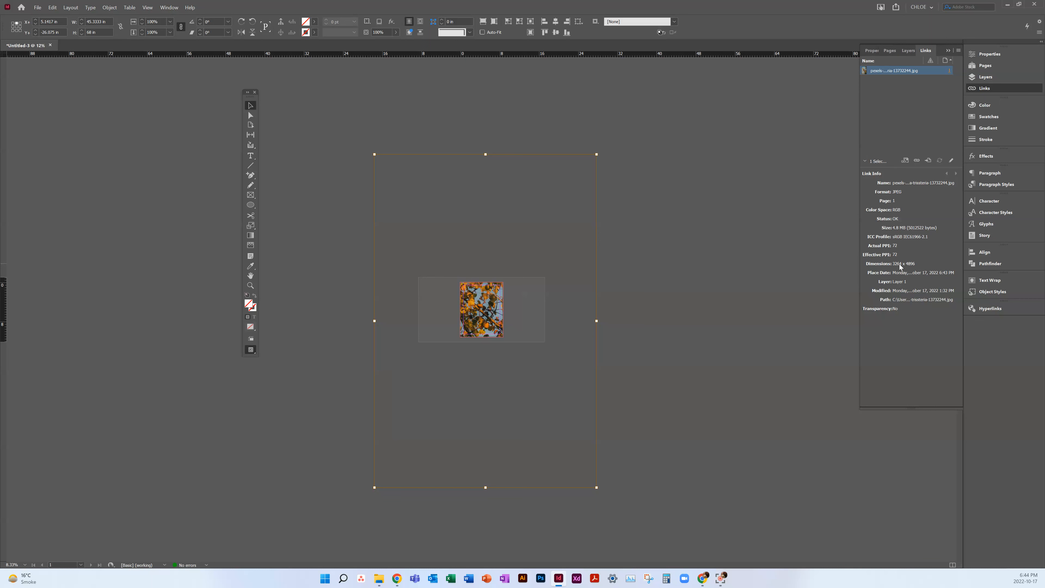
Step: Try filling the frame proportionally with the photo, and scale the photo down to about 31 × 46.5 in
click(110, 7)
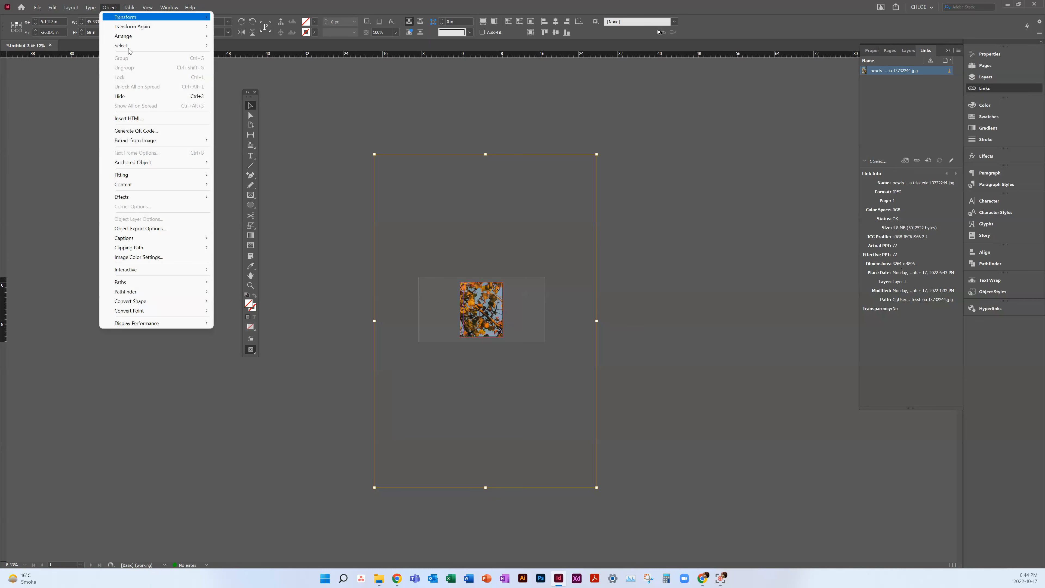
mouse_move(143, 176)
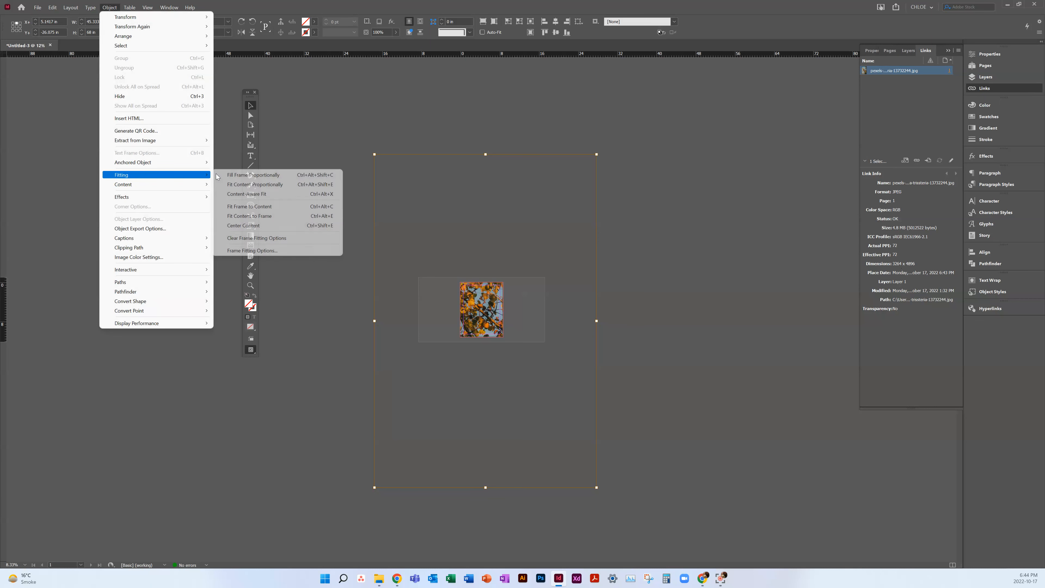
click(241, 176)
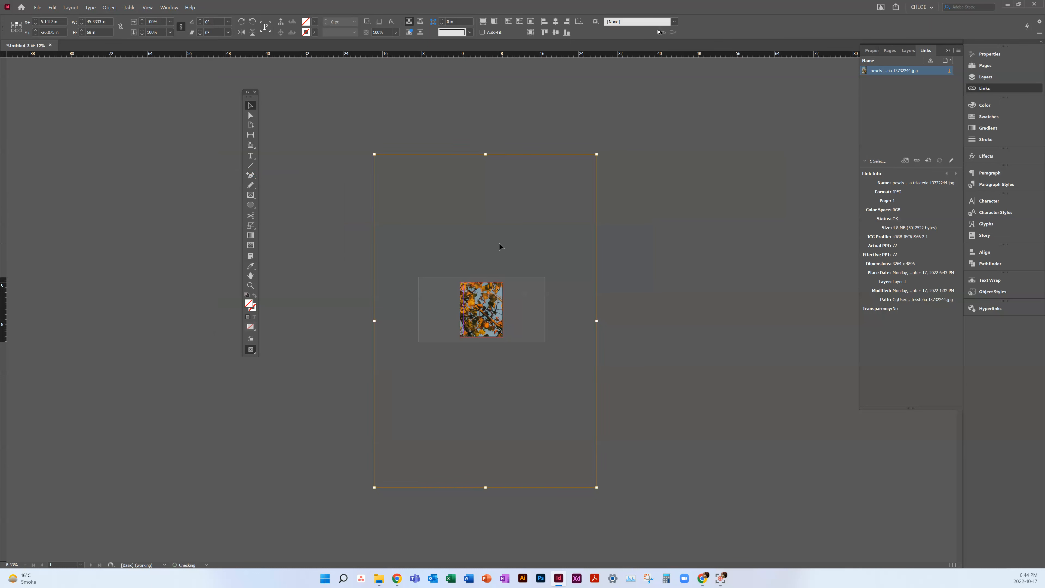
drag(598, 156, 524, 259)
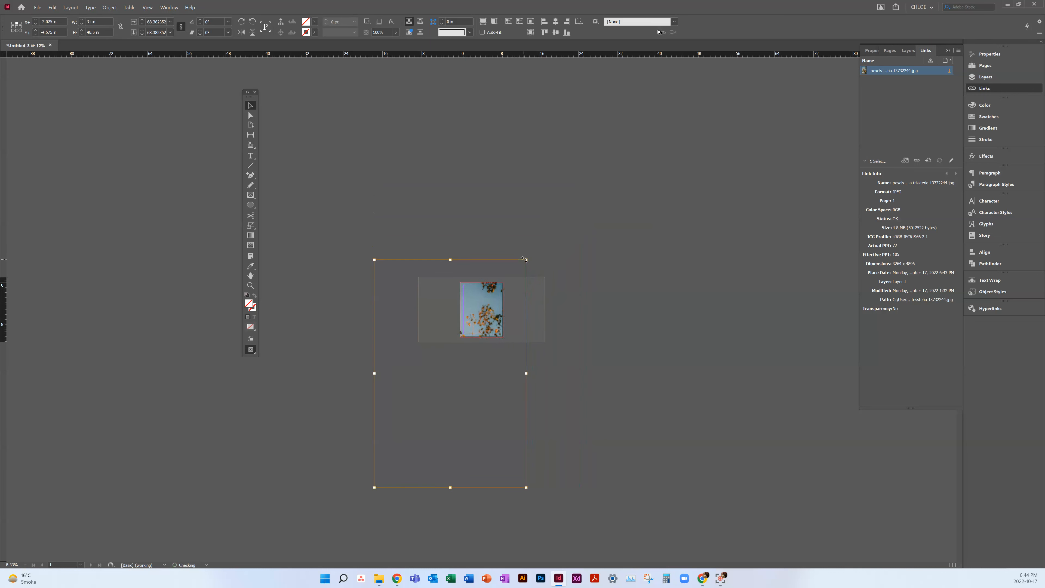
Step: Fit the tree photo so that it fills the page frame proportionally, and deselect it
right_click(487, 302)
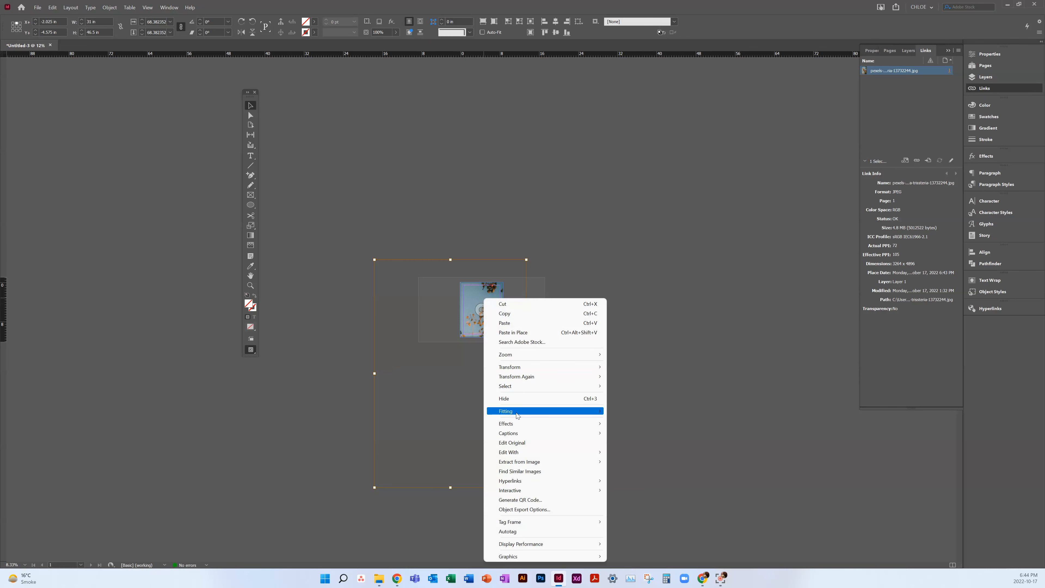
mouse_move(584, 412)
click(631, 410)
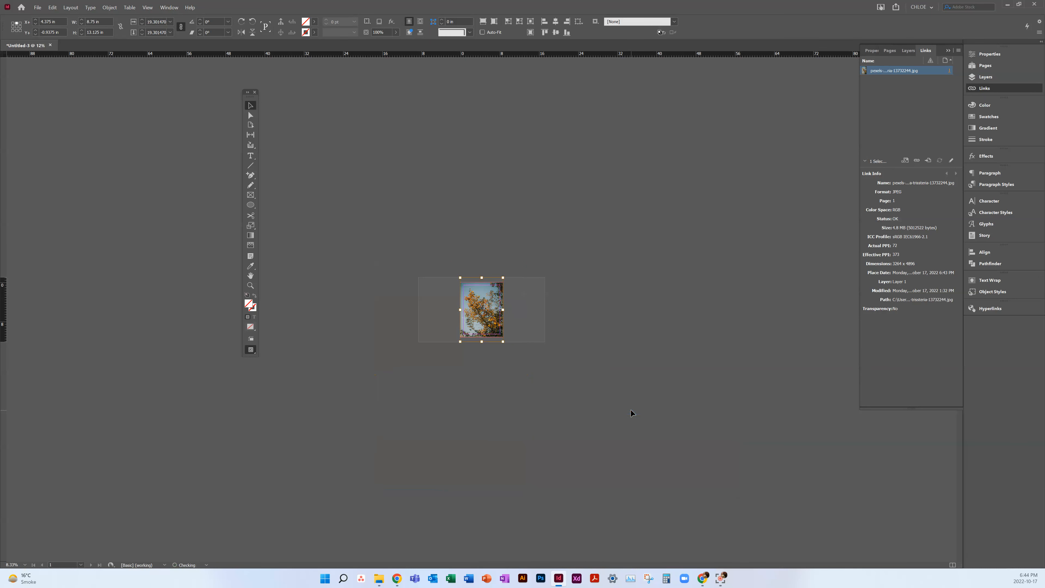
click(551, 304)
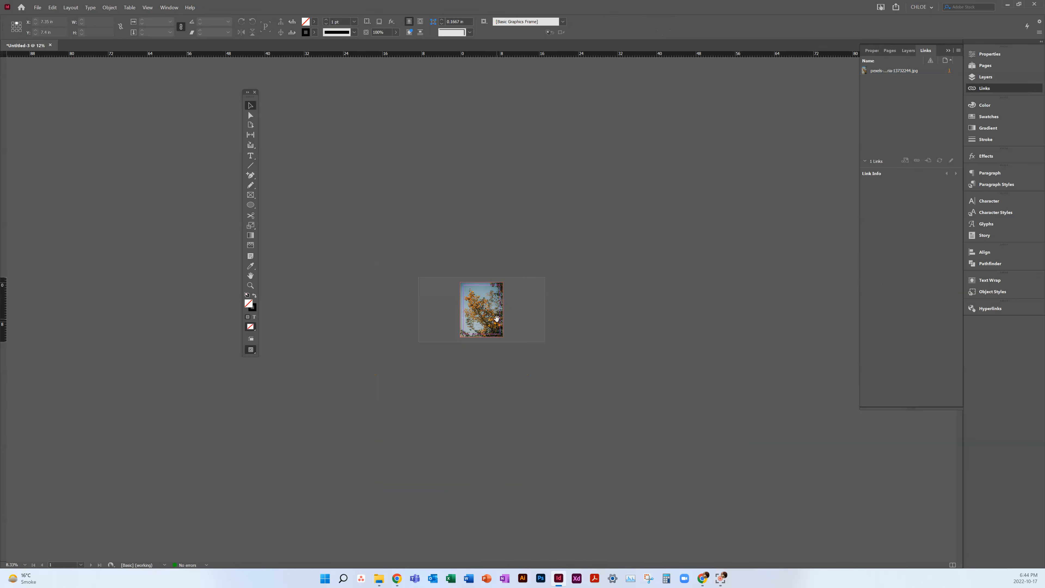
key(ctrl+0)
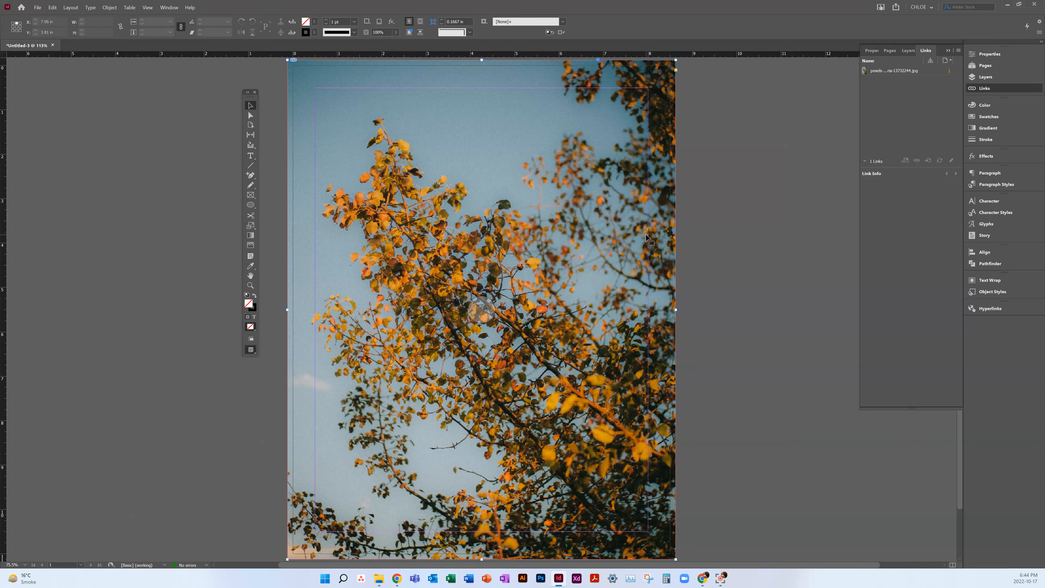
Step: Duplicate the photo frame about 1.6 in to the right and delete that copy
click(629, 244)
drag(627, 242, 700, 248)
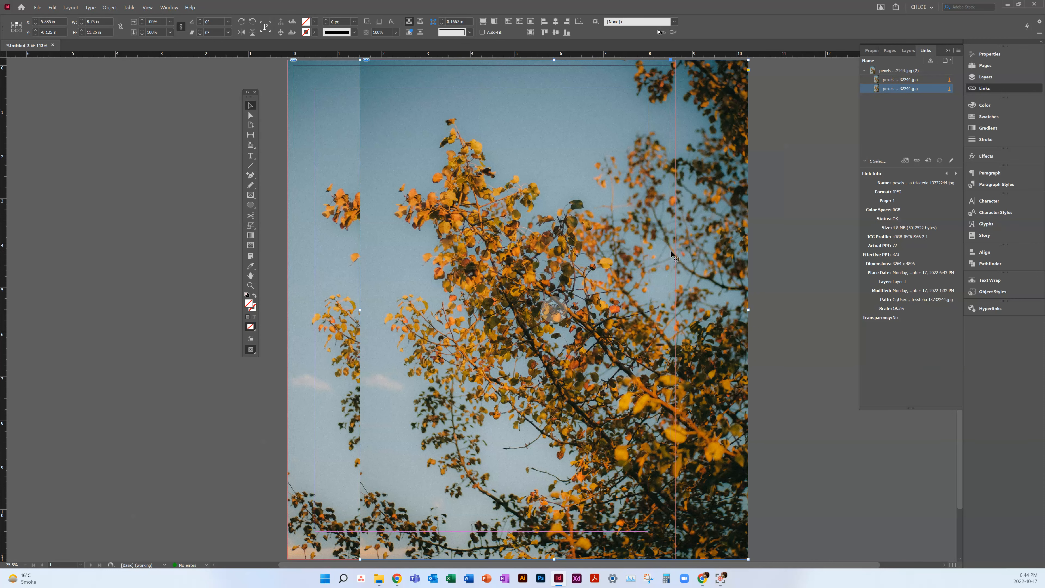
key(Delete)
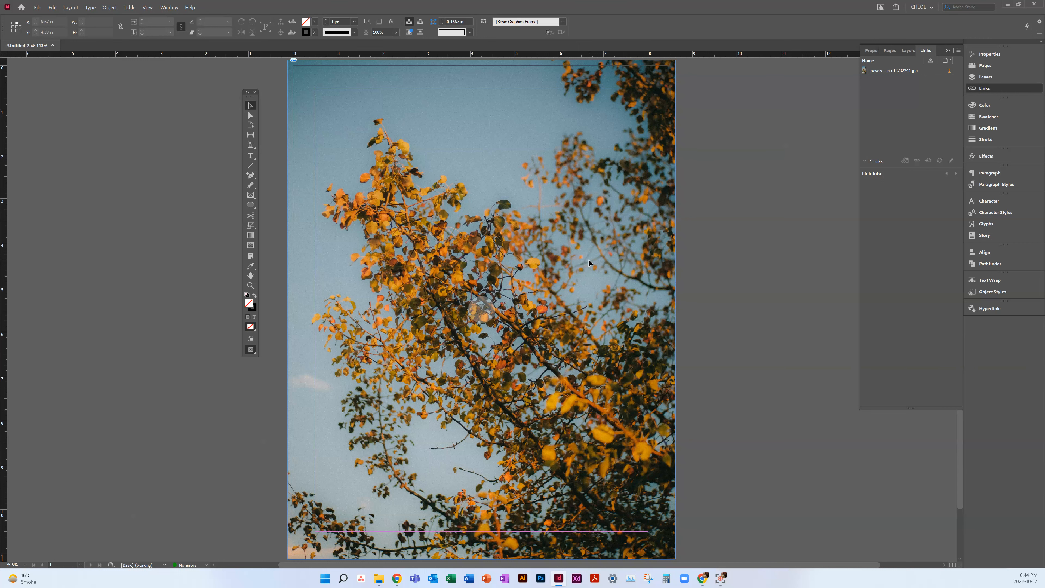
Step: Paste a copy of the photo frame over the original and duplicate it about 1.3 in to the right
key(ctrl+v)
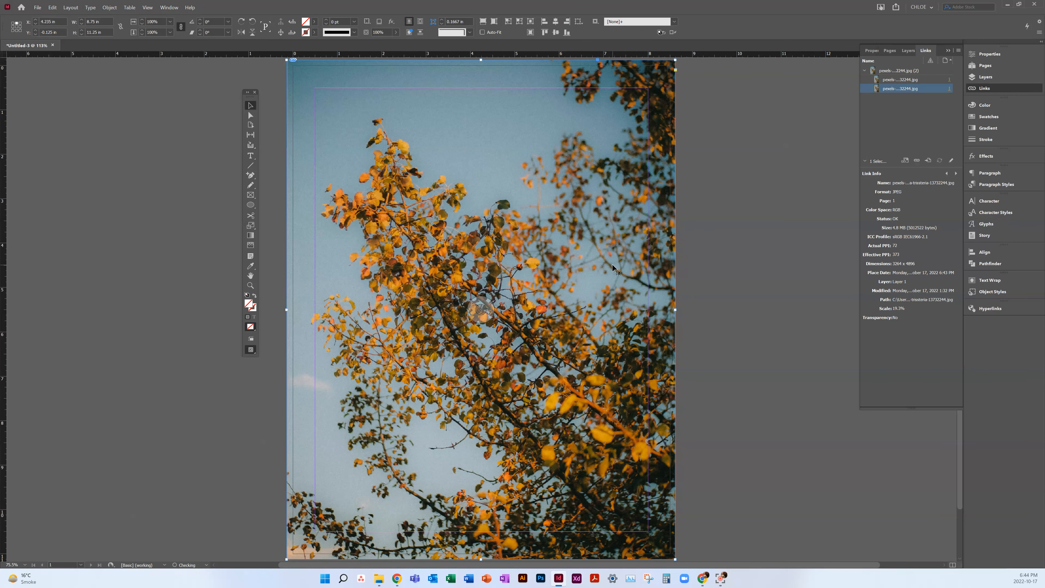
drag(598, 267, 654, 270)
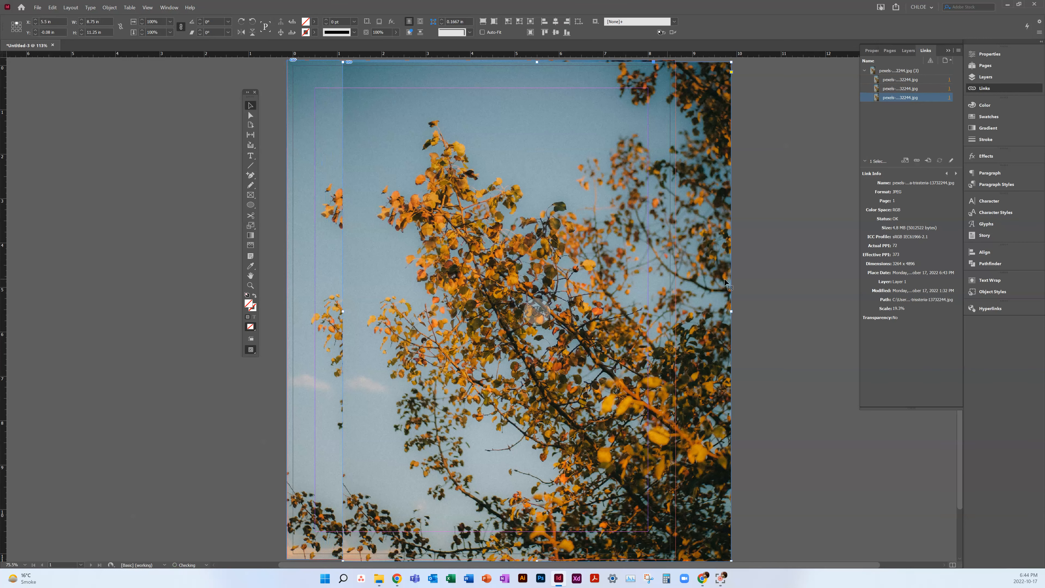
Step: Delete the tree photo copy that is offset to the right of the page
click(782, 281)
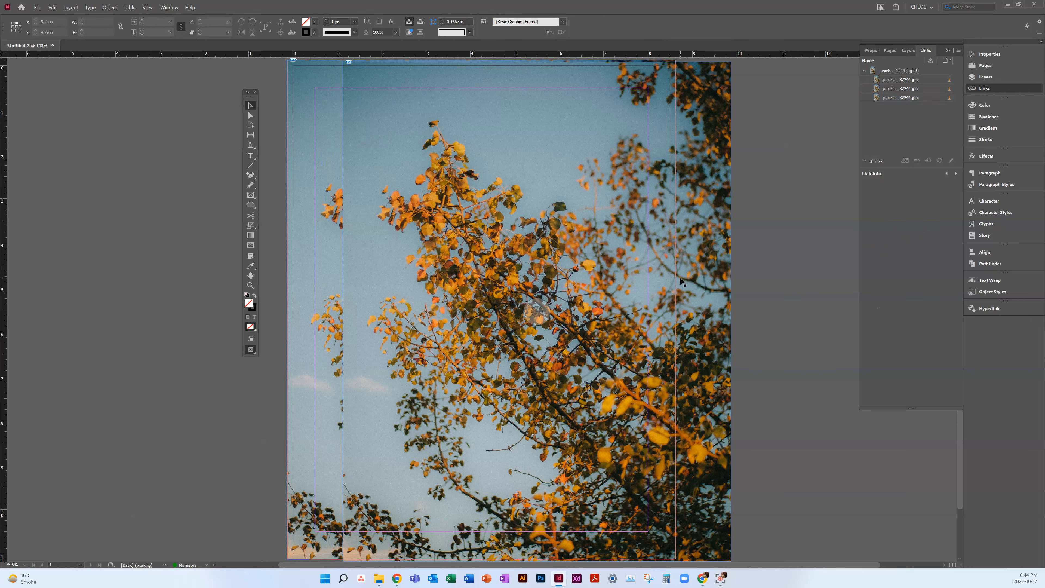
click(690, 312)
key(Delete)
Step: Duplicate the full-page tree photo frame about 5.6 in to the right
key(ctrl+minus)
key(ctrl+minus)
key(ctrl+minus)
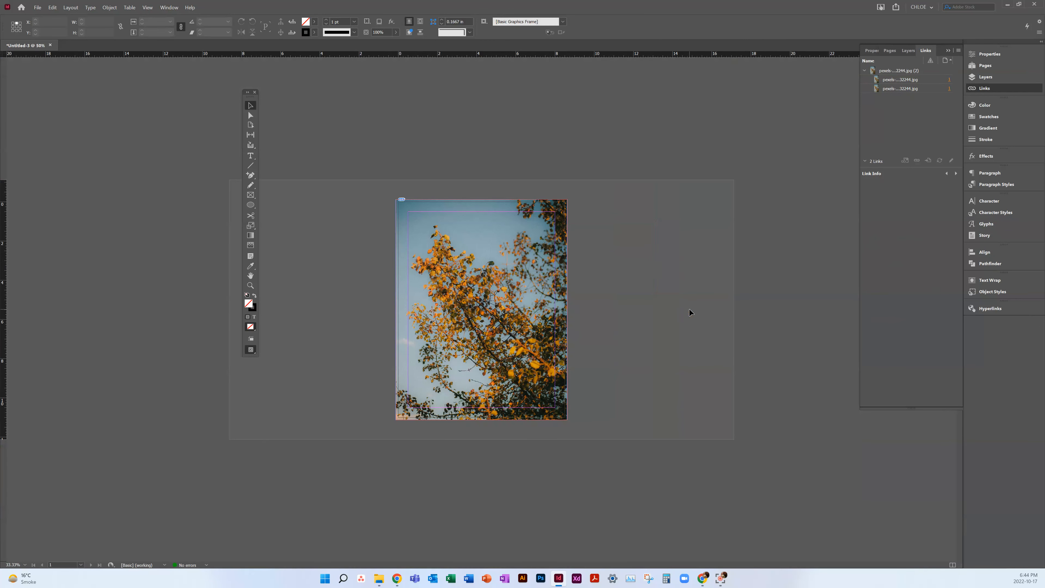
click(519, 284)
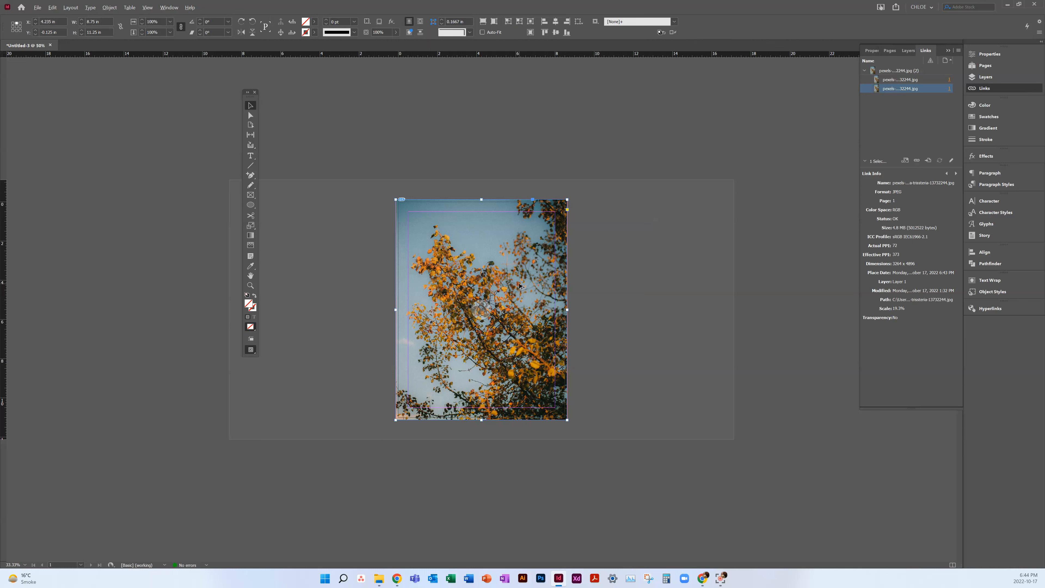
drag(520, 285, 631, 289)
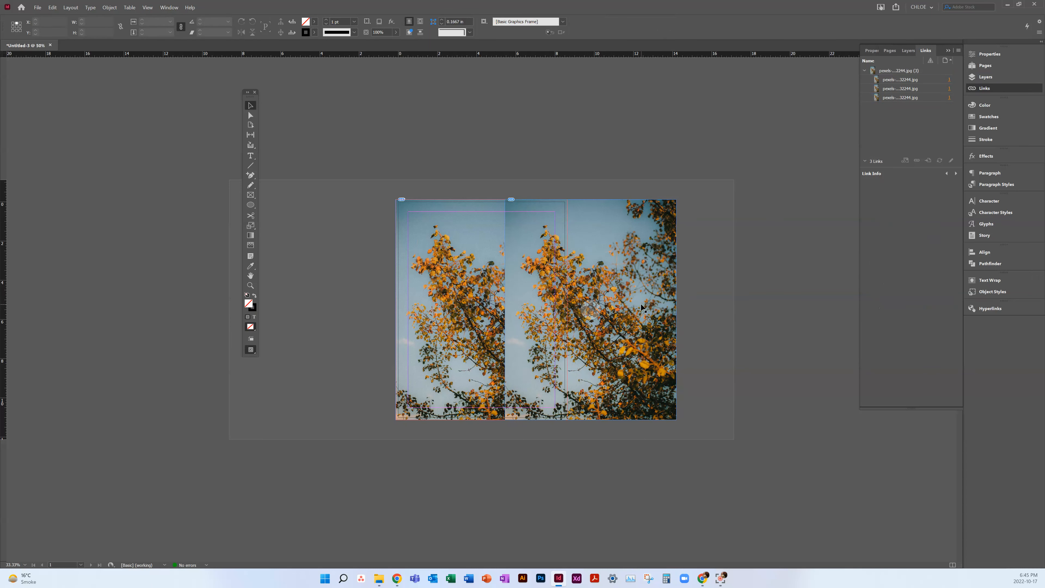
Step: Replace the image in the offset copy with the sunset sky photo from the Downloads folder
click(591, 310)
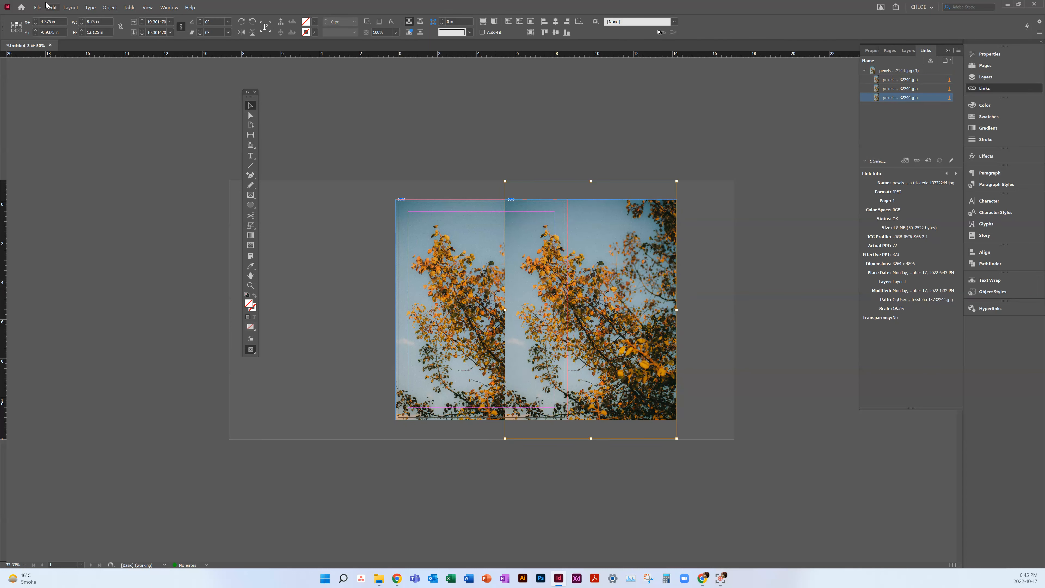
click(37, 8)
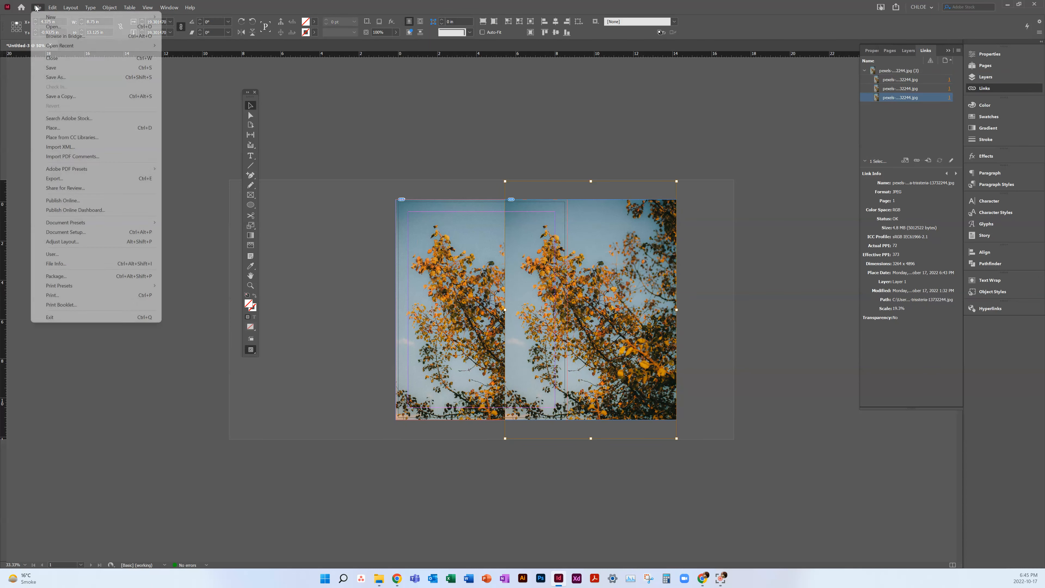
click(53, 128)
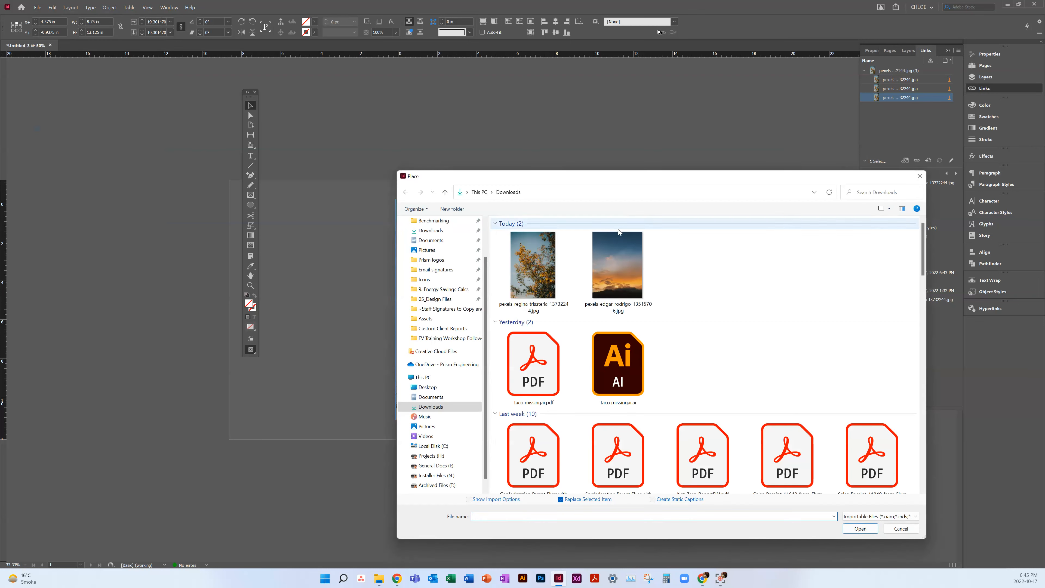
click(600, 268)
double_click(601, 267)
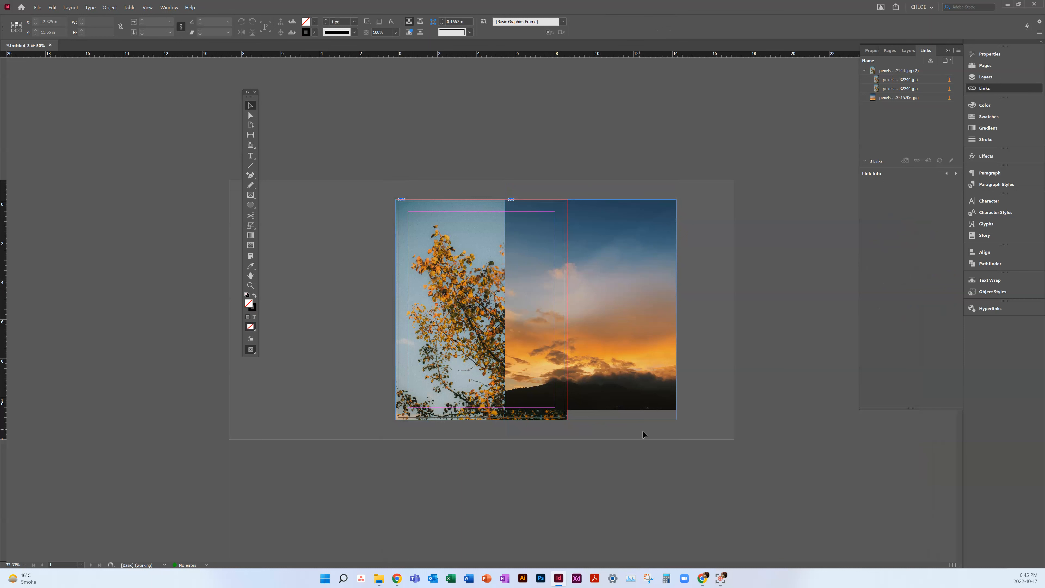
Step: Shift the sunset image down about 0.5 in within its frame so it reaches the frame's lower edge, and deselect it
click(591, 307)
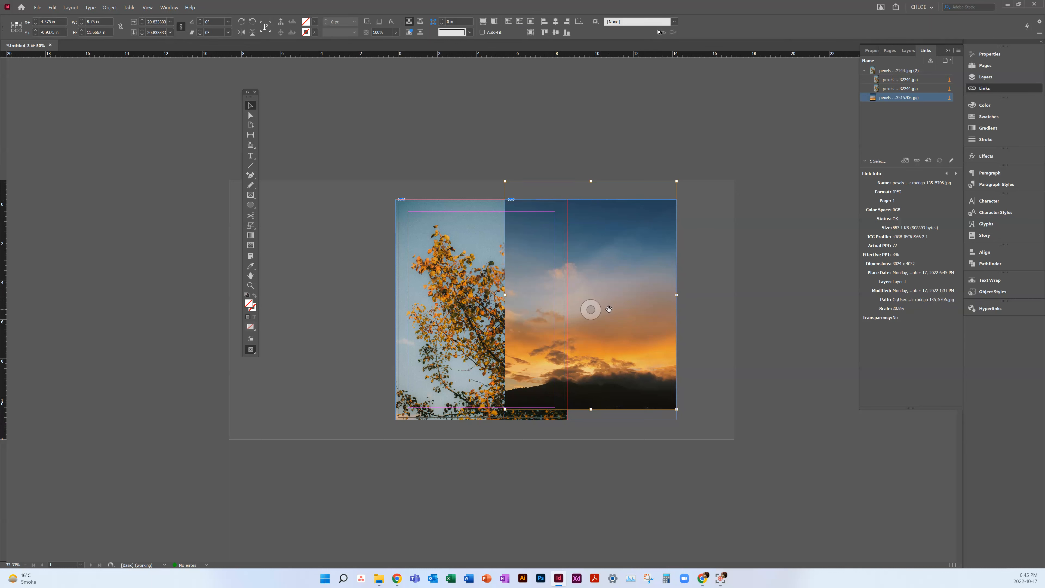
drag(594, 311, 595, 326)
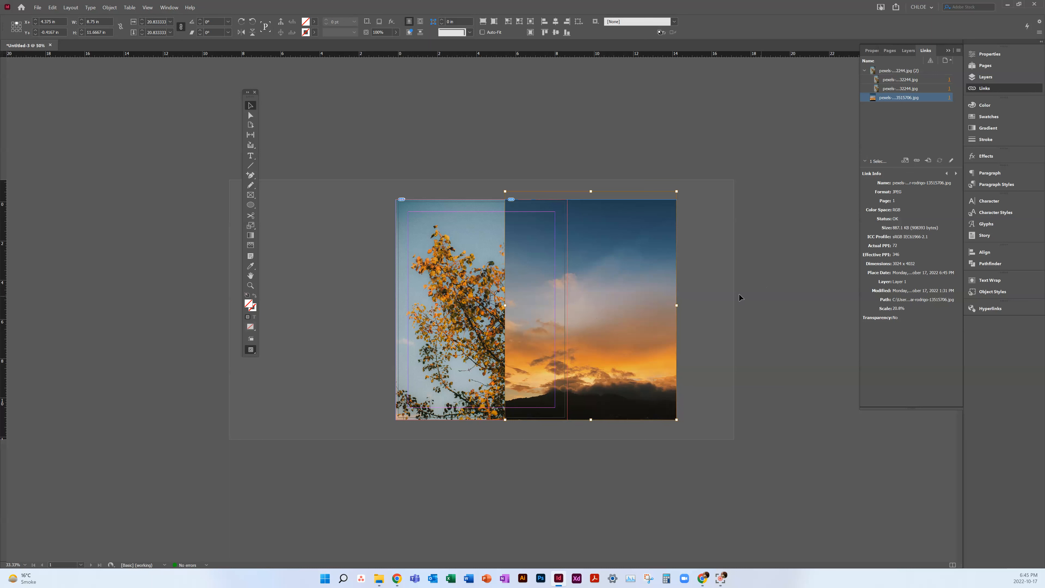
click(724, 299)
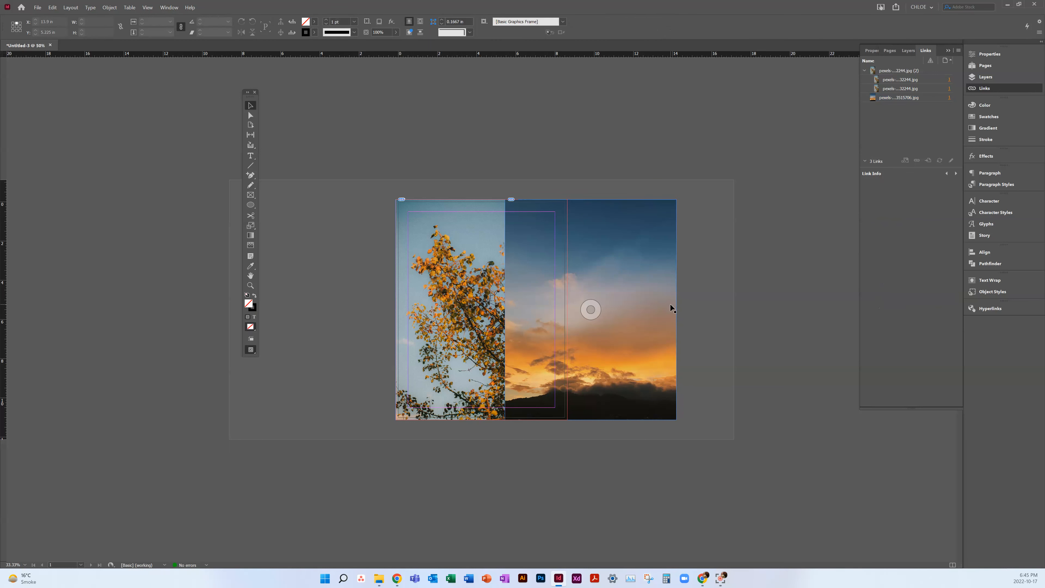
Step: Try an upward Gradient Feather on the sunset frame, and undo it
click(655, 362)
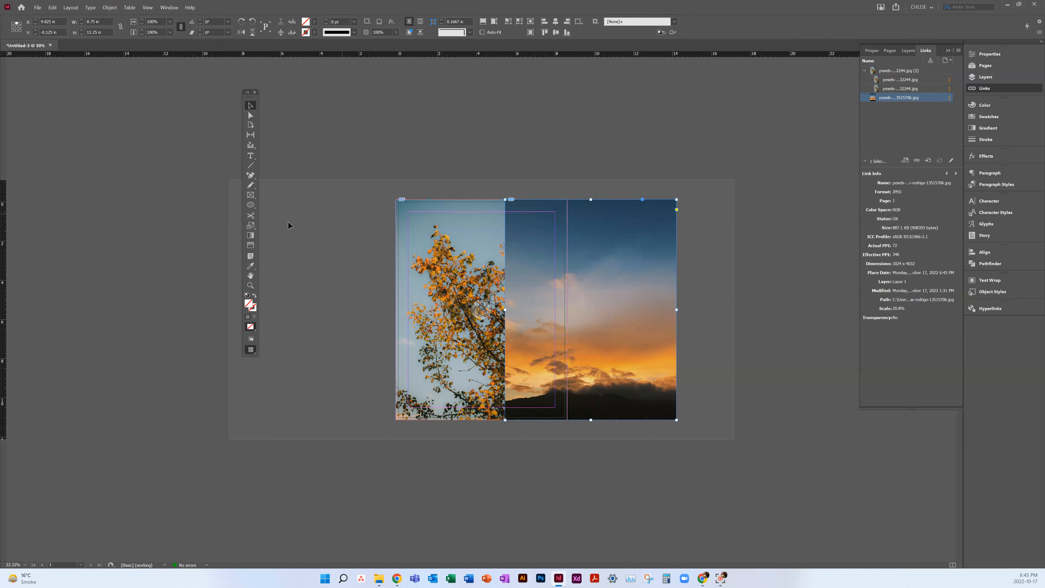
click(251, 245)
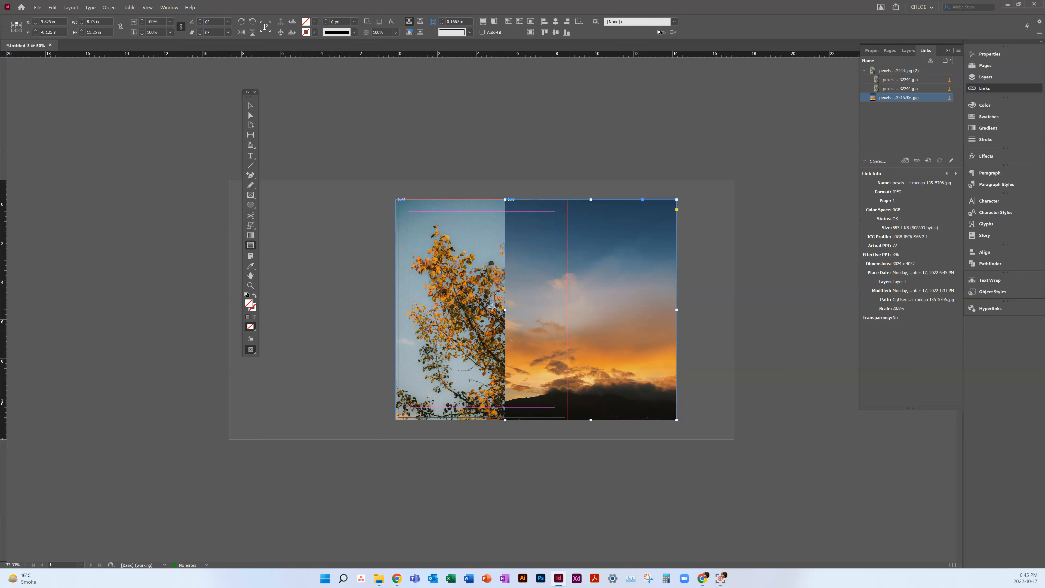
drag(431, 260, 439, 211)
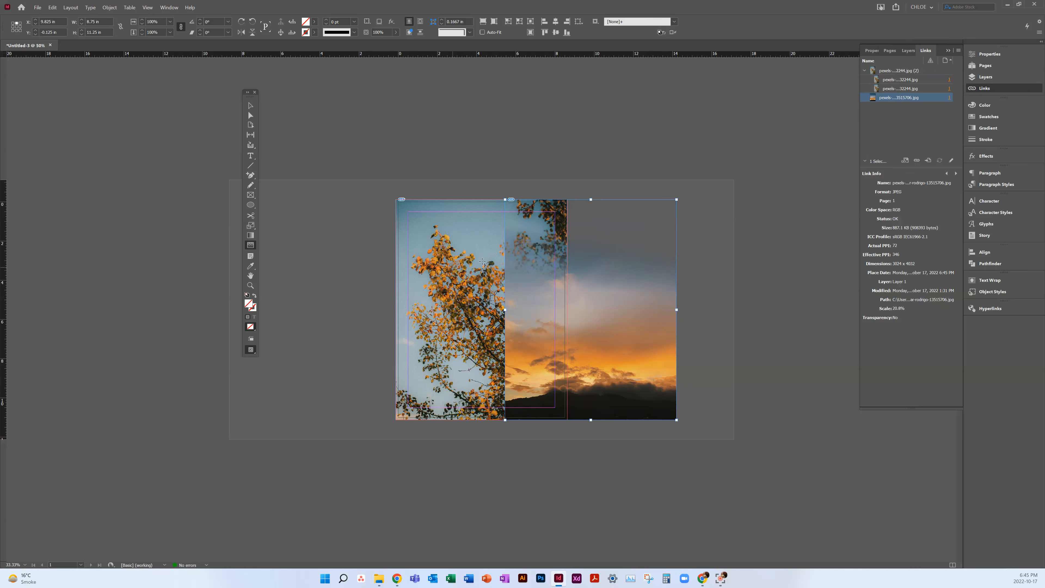
key(ctrl+z)
Step: Try diagonal Gradient Feathers across the upper and middle parts of the tree photo
ctrl+click(441, 253)
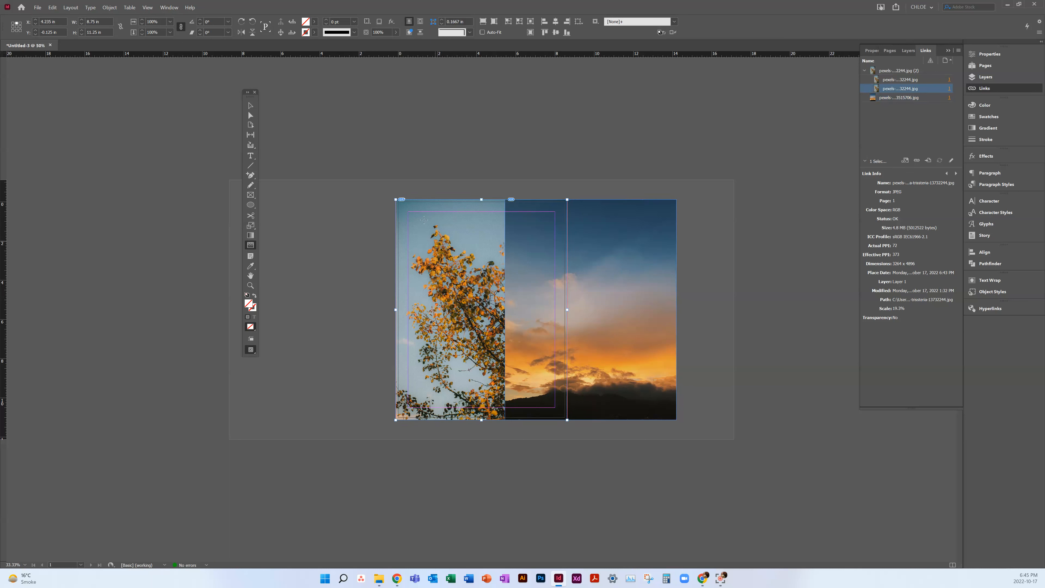
click(250, 106)
click(250, 245)
drag(447, 217, 489, 268)
drag(473, 285, 540, 316)
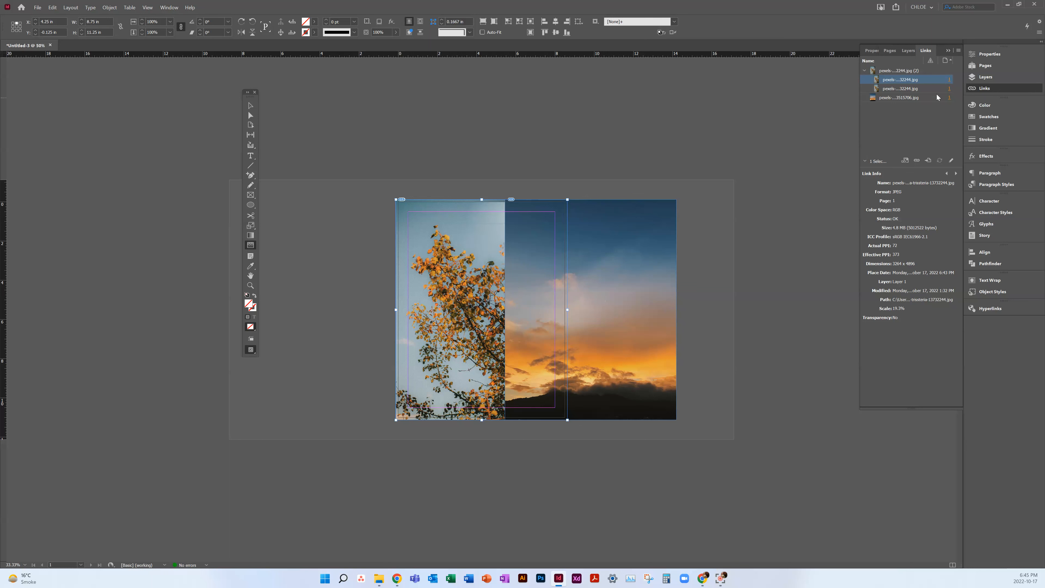
Step: Move the lower duplicate of the tree photo up in the layer order and delete that duplicate frame
click(986, 76)
drag(920, 90, 920, 76)
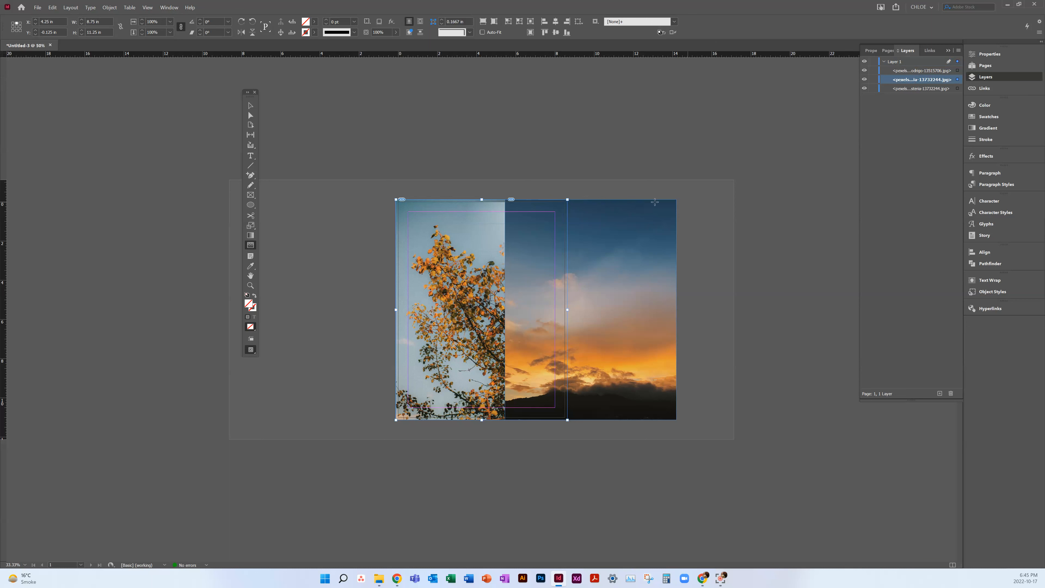
key(v)
drag(487, 275, 347, 304)
key(ctrl+z)
key(Delete)
Step: Apply horizontal Gradient Feathers fading the tree photo rightward and the sunset photo leftward where they meet, and preview the page without guides
click(483, 274)
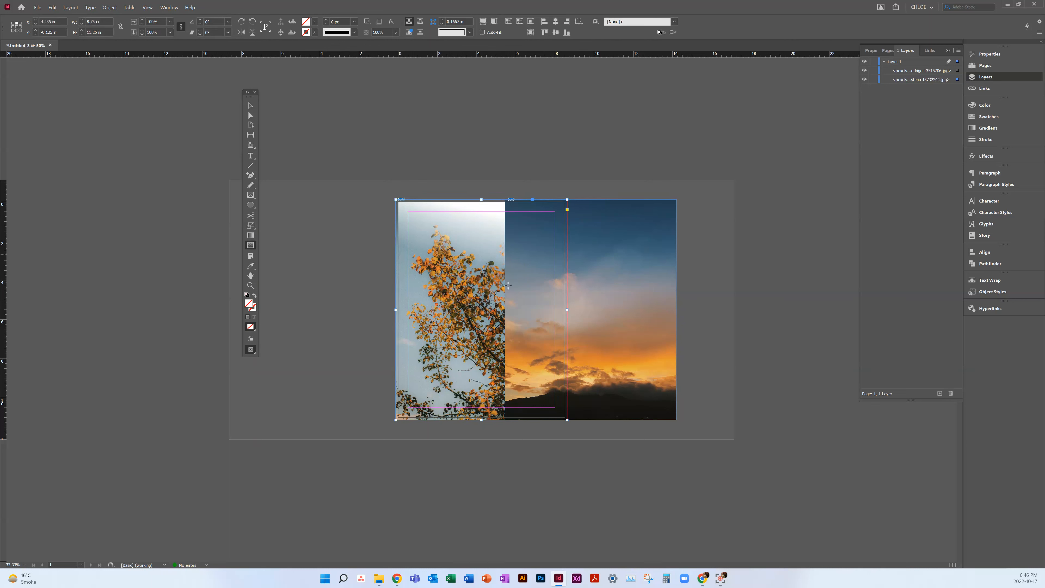
drag(481, 293, 520, 292)
click(614, 266)
drag(540, 301, 505, 302)
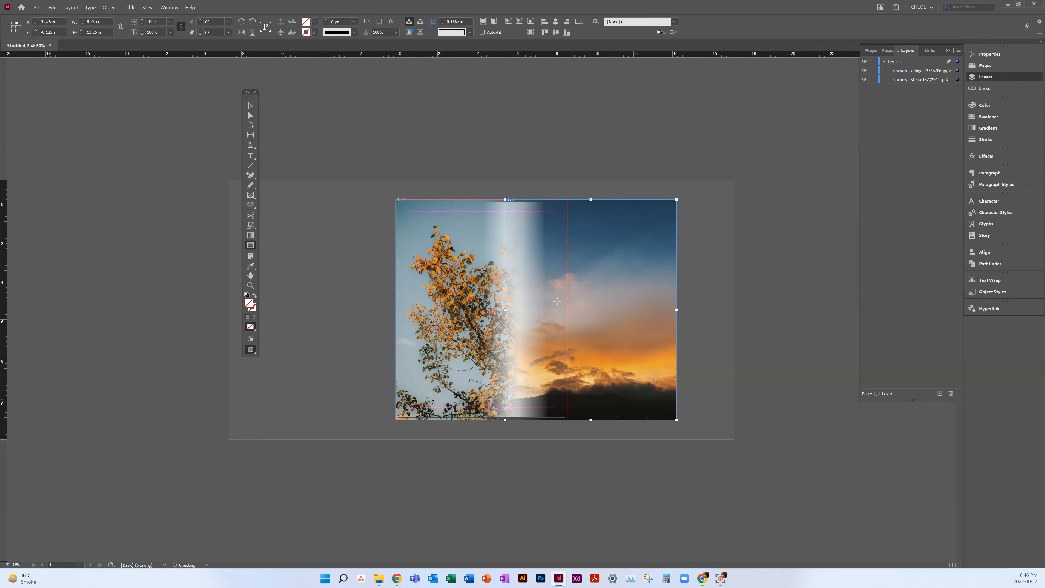
click(704, 218)
key(w)
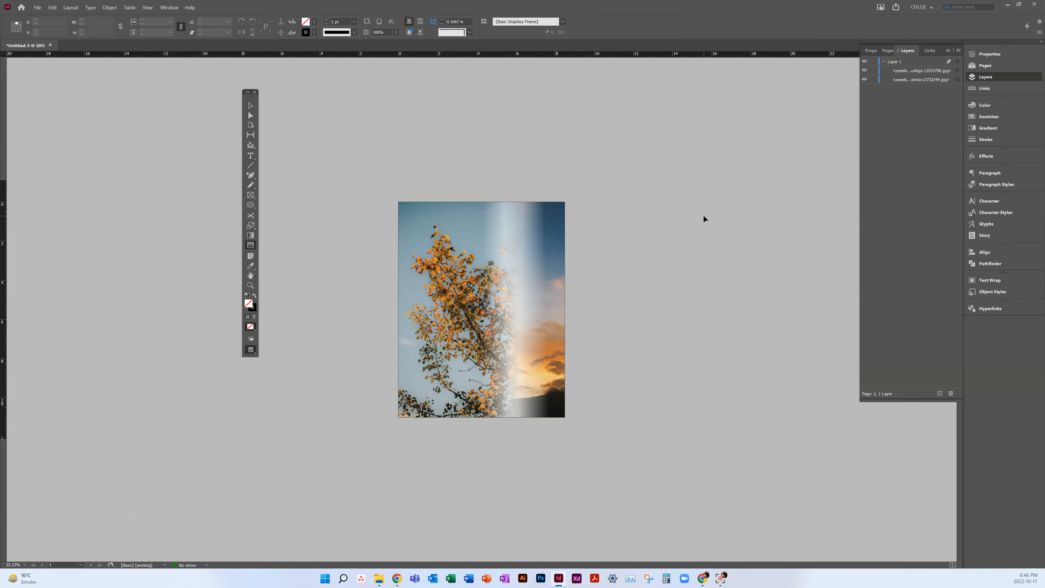
Step: Redraw the Gradient Feathers with a slightly slanted fade on the tree photo and a wider slanted fade on the sunset photo
click(473, 256)
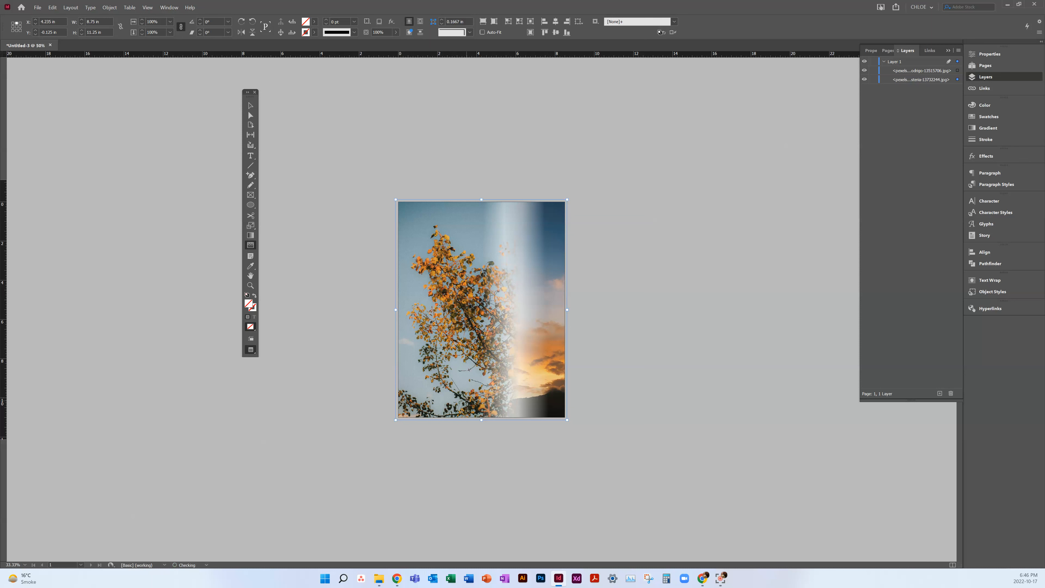
drag(467, 401, 501, 385)
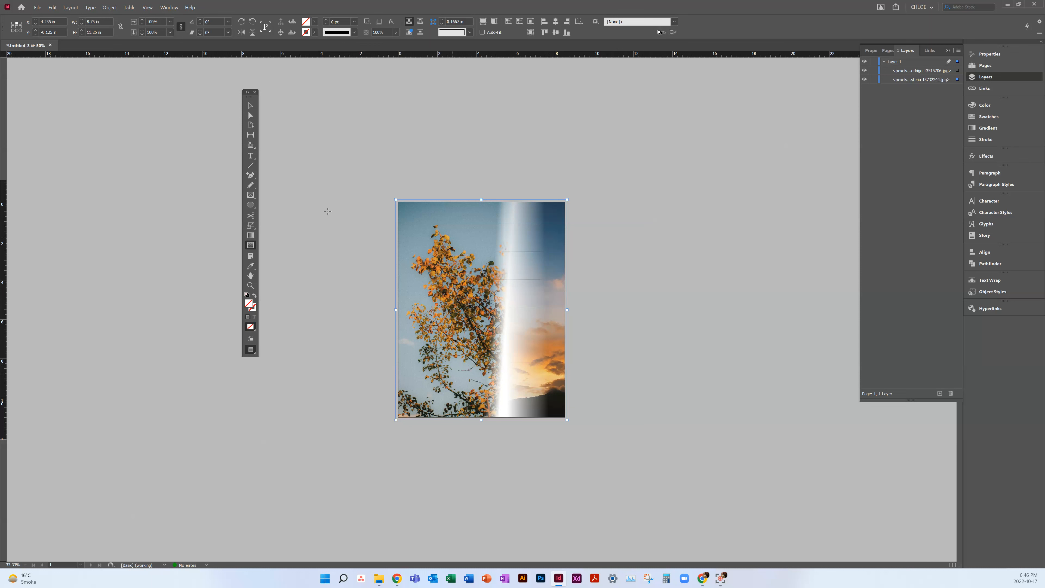
ctrl+click(567, 262)
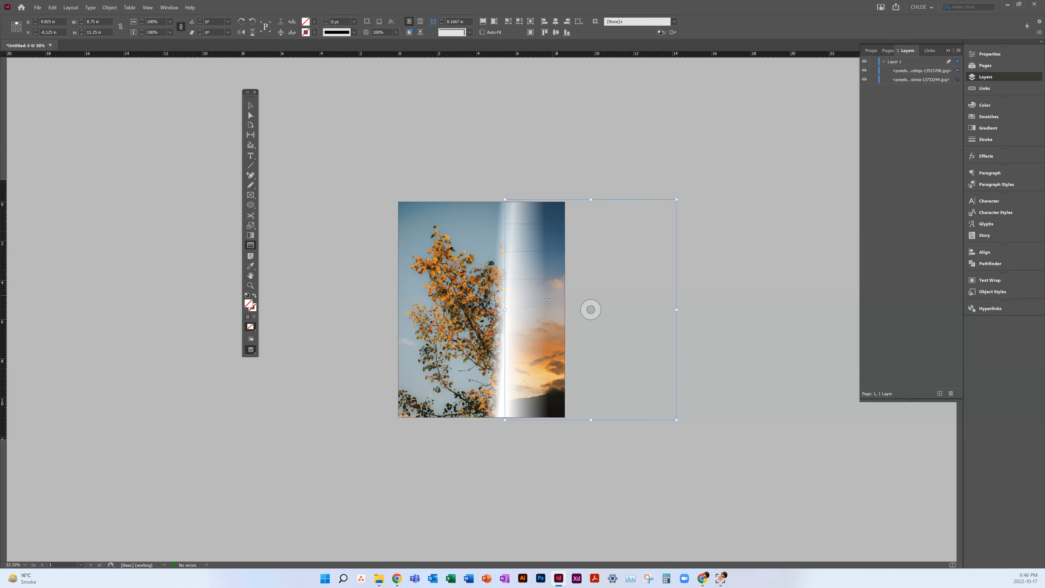
drag(526, 317, 499, 317)
drag(578, 320, 499, 337)
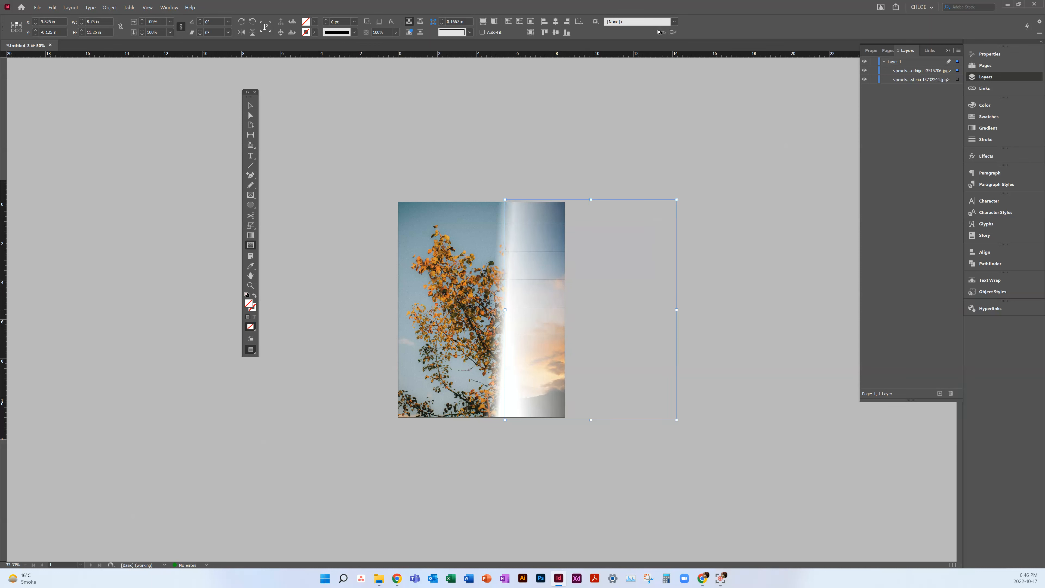